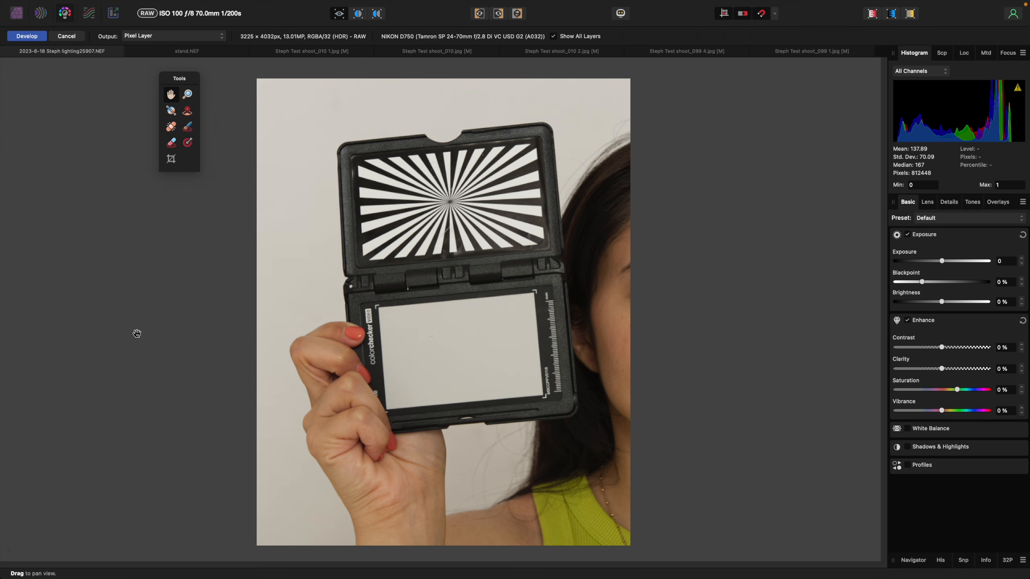
- Set the white balance of stand.NEF by sampling the white card as its white point
{"action": "left_click", "coordinate": [168, 54]}
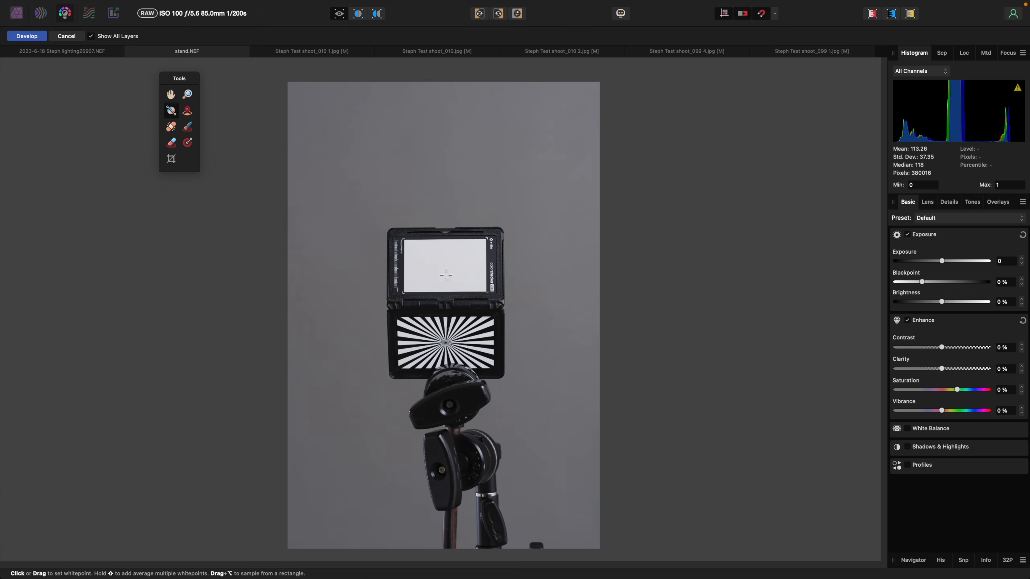
{"action": "left_click", "coordinate": [438, 263]}
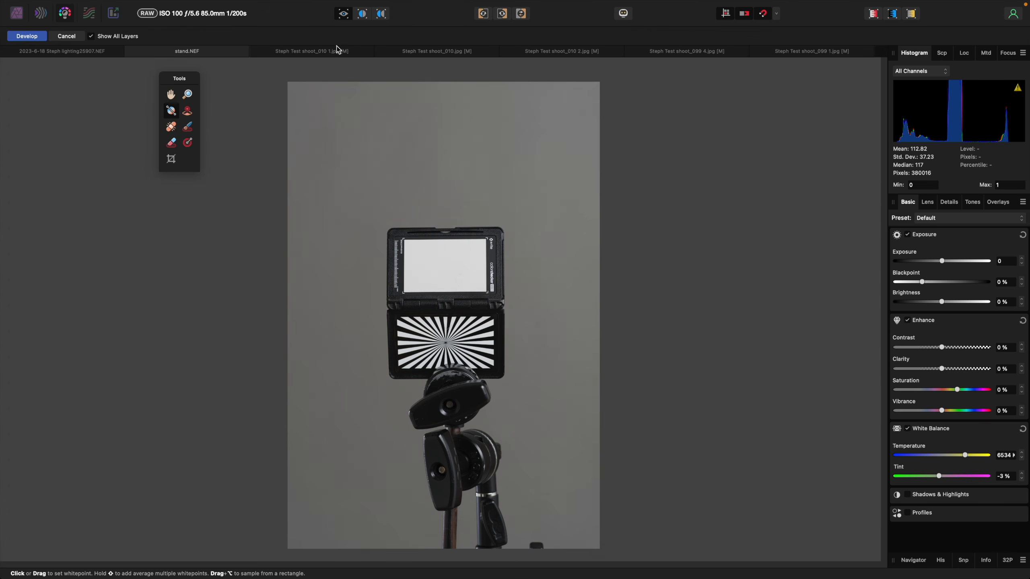
- Add a White Balance adjustment to the yellowish portrait shoot_010.jpg and sample the wall beside the woman's head as the white point
{"action": "left_click", "coordinate": [319, 53]}
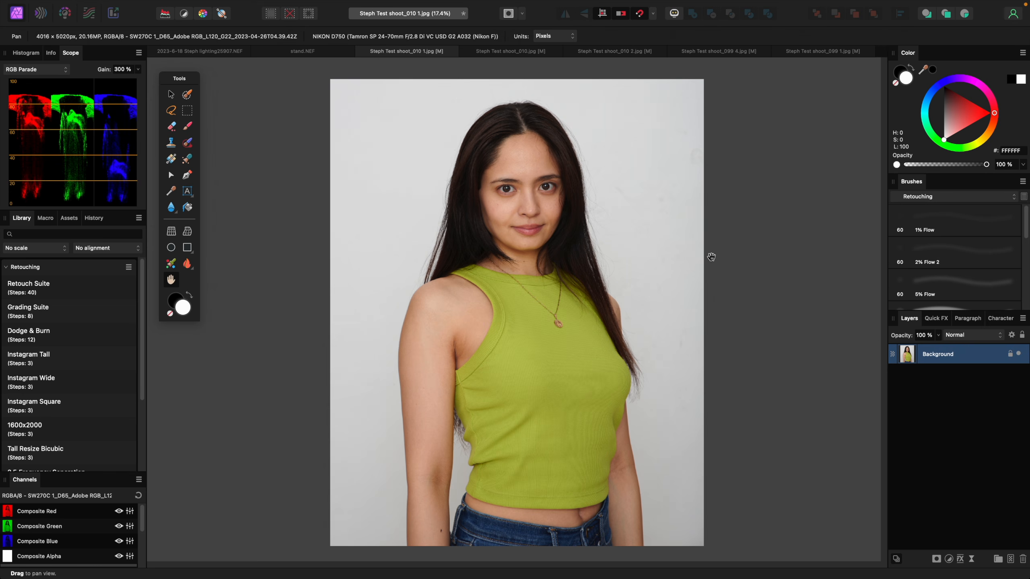
{"action": "left_click", "coordinate": [513, 53]}
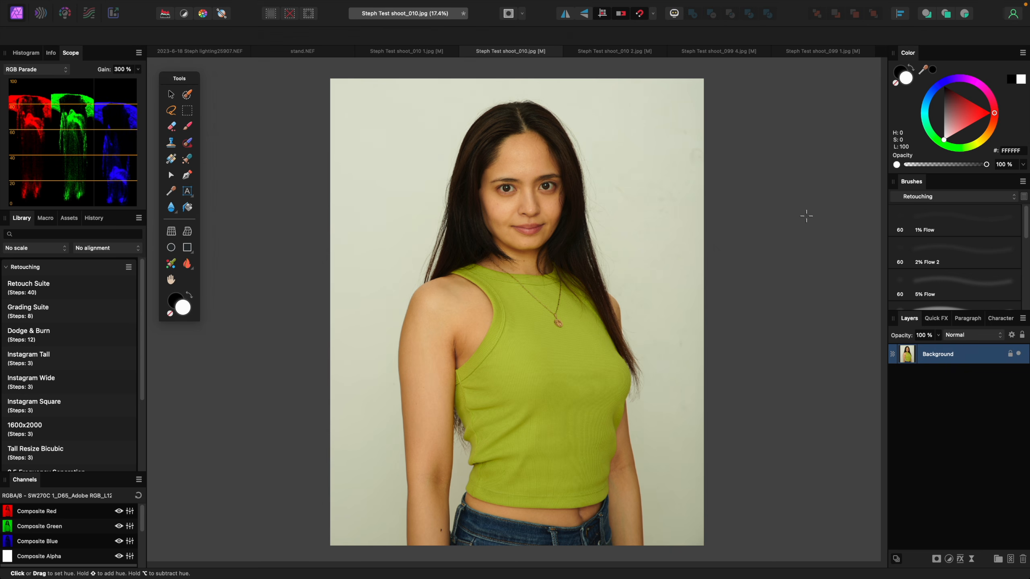
{"action": "left_click", "coordinate": [948, 560]}
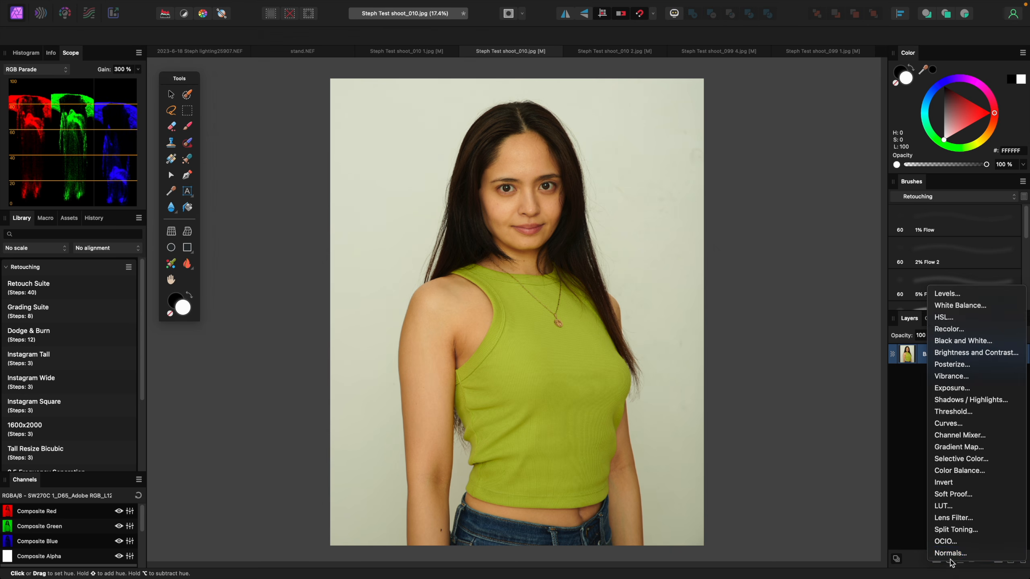
{"action": "left_click", "coordinate": [945, 311]}
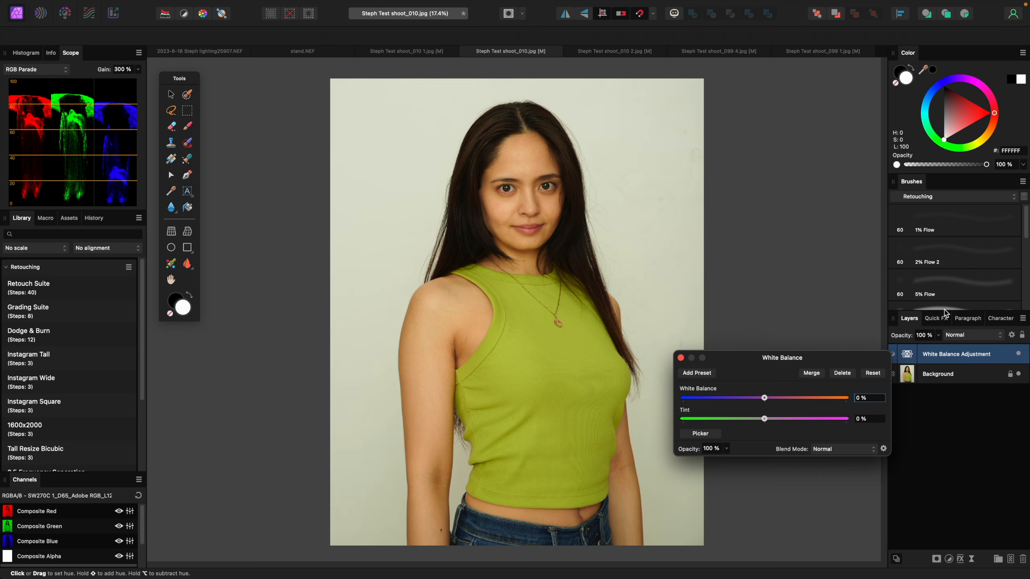
{"action": "left_click_drag", "start_coordinate": [820, 360], "coordinate": [805, 370]}
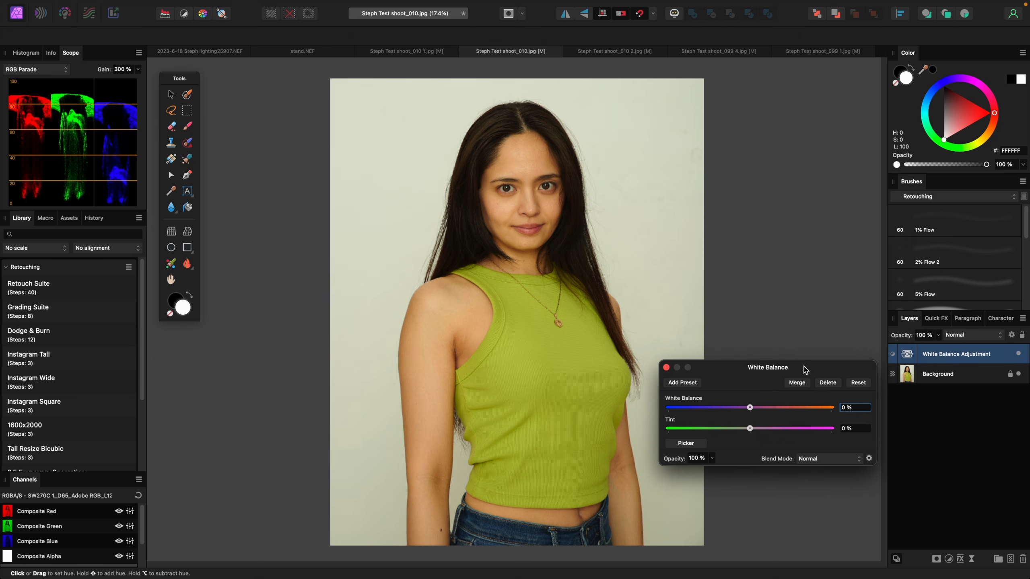
{"action": "left_click", "coordinate": [690, 444]}
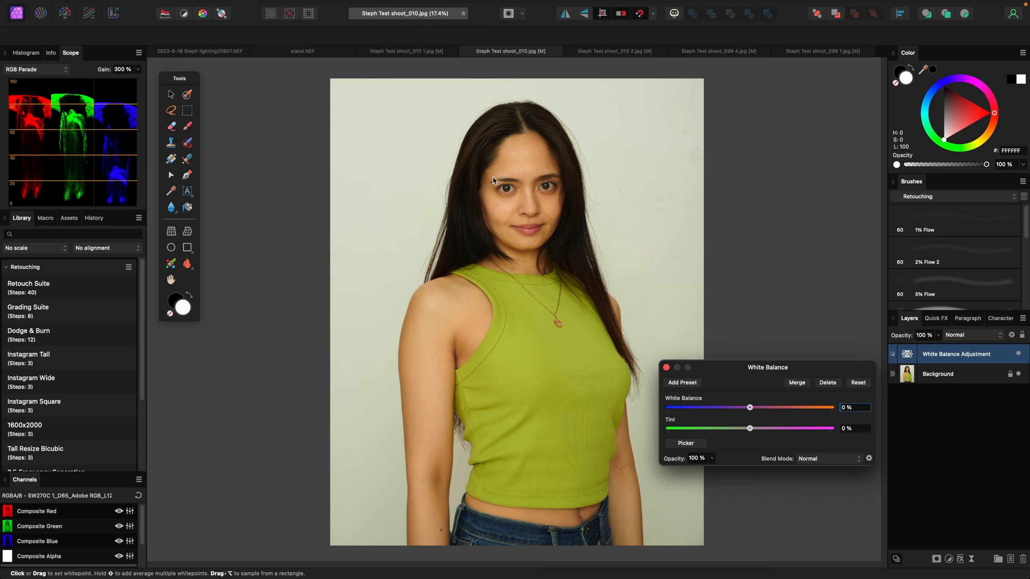
{"action": "left_click", "coordinate": [400, 145]}
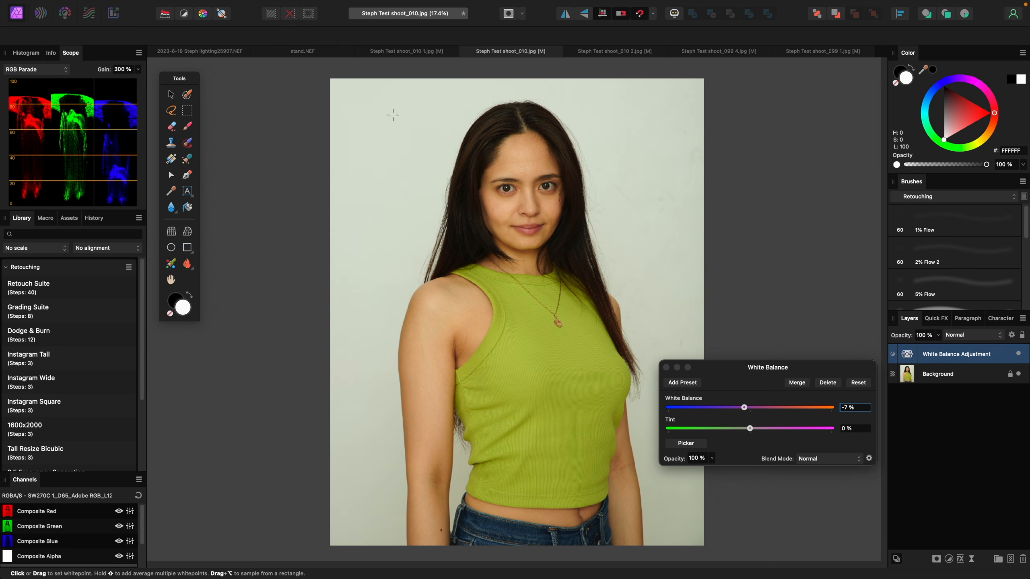
- Throw off the colour temperature of stand.NEF to about 2531 K, and correct it by resampling the white card
{"action": "left_click", "coordinate": [317, 53]}
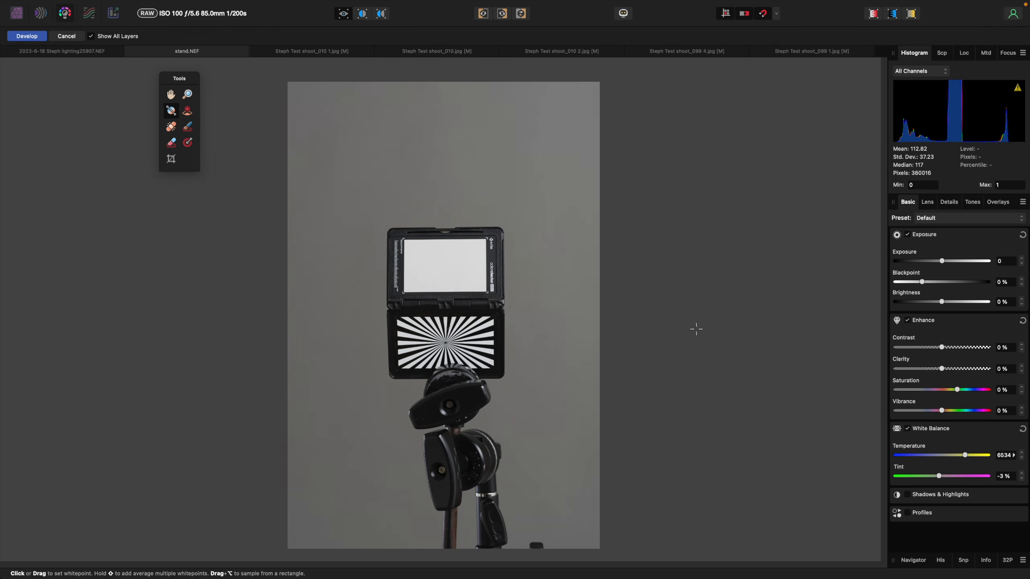
{"action": "left_click_drag", "start_coordinate": [968, 457], "coordinate": [951, 481]}
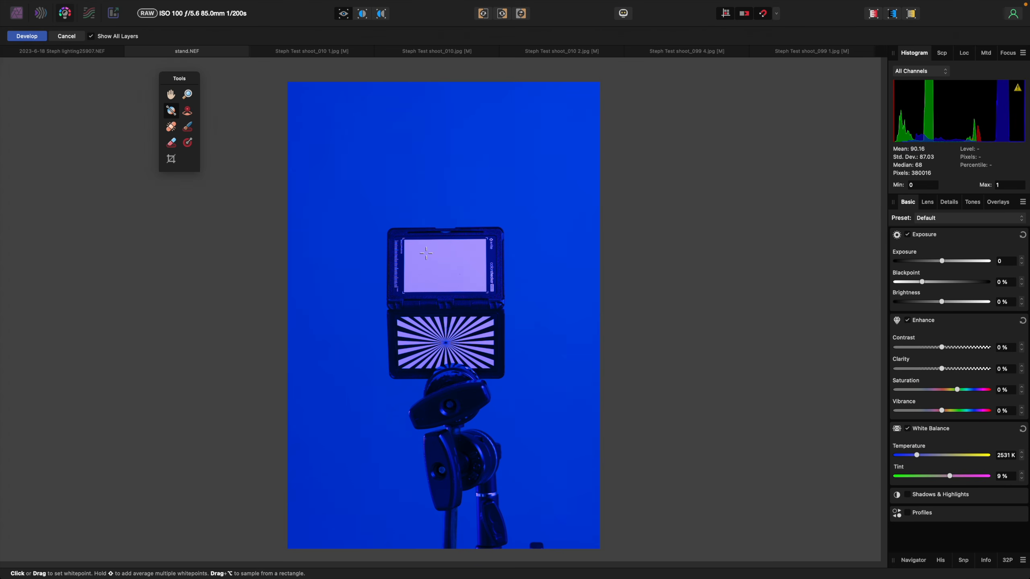
{"action": "left_click", "coordinate": [437, 256]}
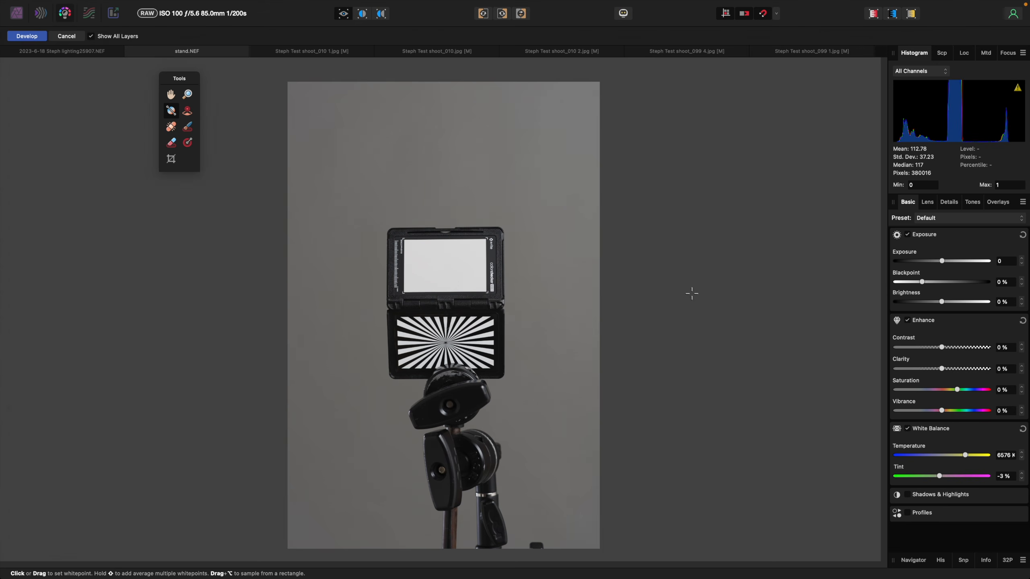
- Return to the yellowish portrait shoot_010.jpg and reopen its White Balance adjustment settings
{"action": "left_click", "coordinate": [333, 51]}
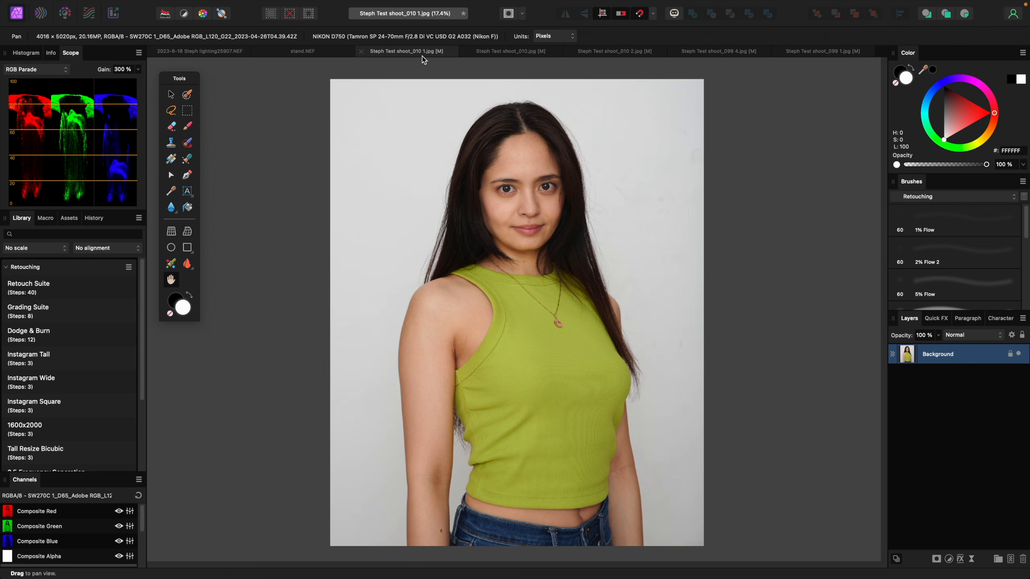
{"action": "left_click", "coordinate": [505, 54]}
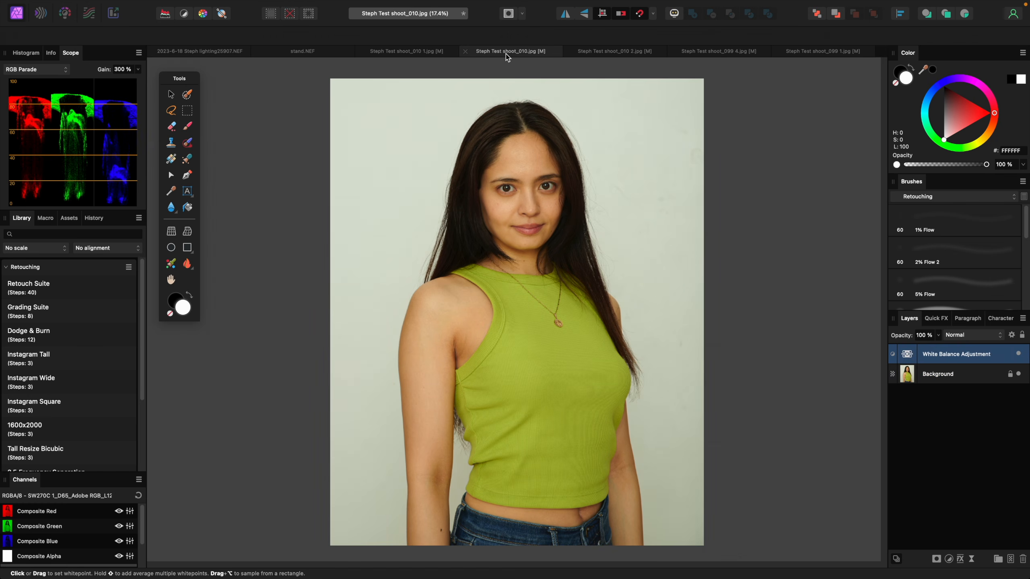
{"action": "double_click", "coordinate": [913, 357]}
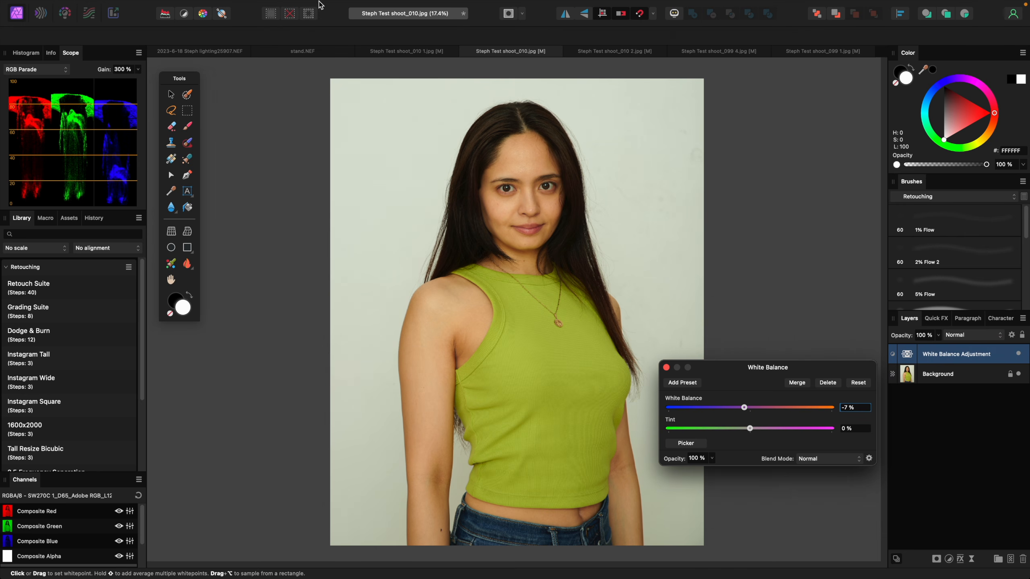
- Make sure the Scope is shown and set to RGB Parade
{"action": "left_click", "coordinate": [368, 5]}
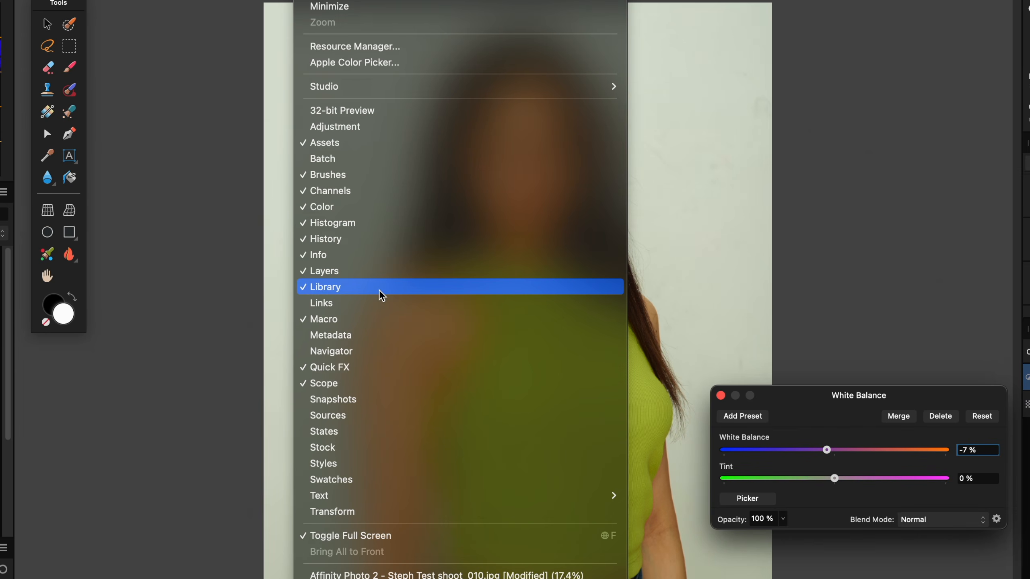
{"action": "left_click", "coordinate": [369, 392]}
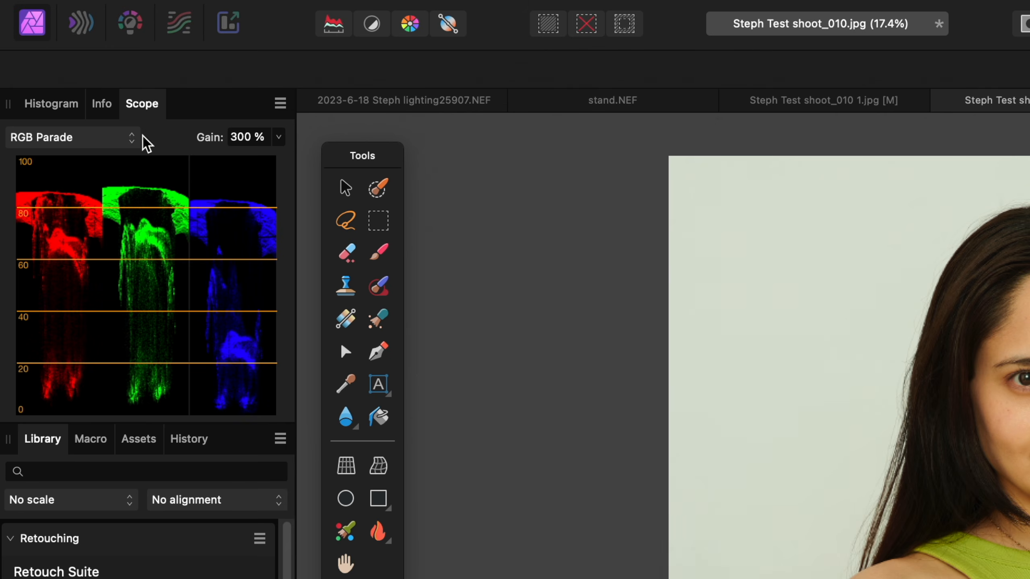
{"action": "left_click", "coordinate": [126, 140]}
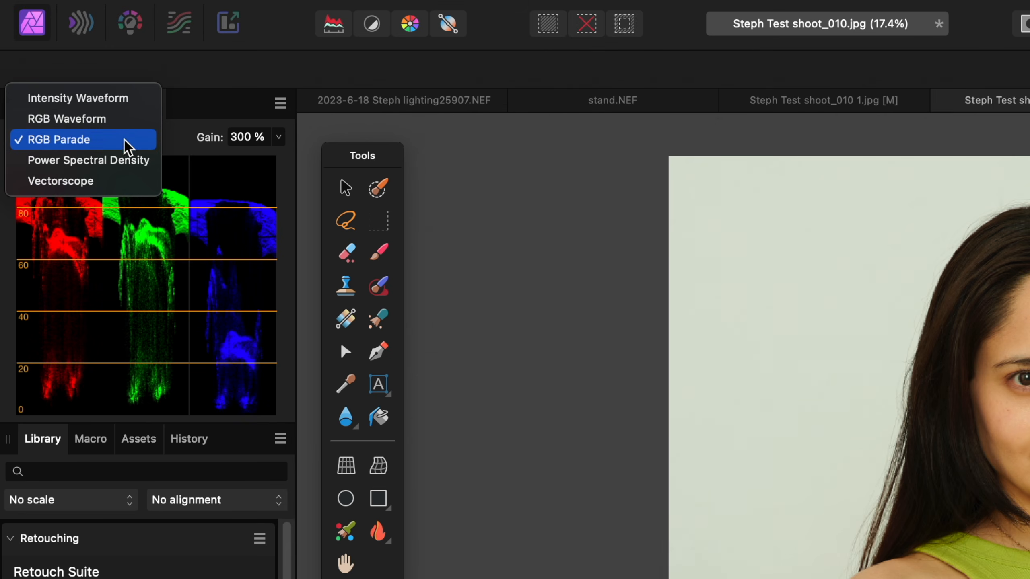
{"action": "left_click", "coordinate": [115, 149]}
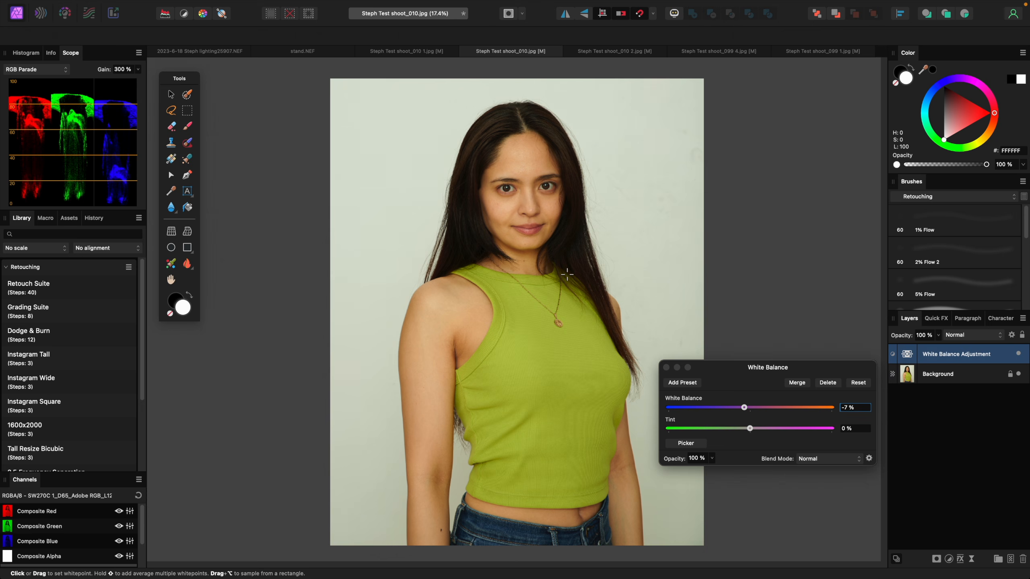
- Crop the portrait to an 1100 x 1100 px patch of bare wall in the photo's upper-left corner
{"action": "key", "text": "c"}
{"action": "left_click_drag", "start_coordinate": [722, 368], "coordinate": [794, 362]}
{"action": "left_click_drag", "start_coordinate": [705, 545], "coordinate": [433, 179]}
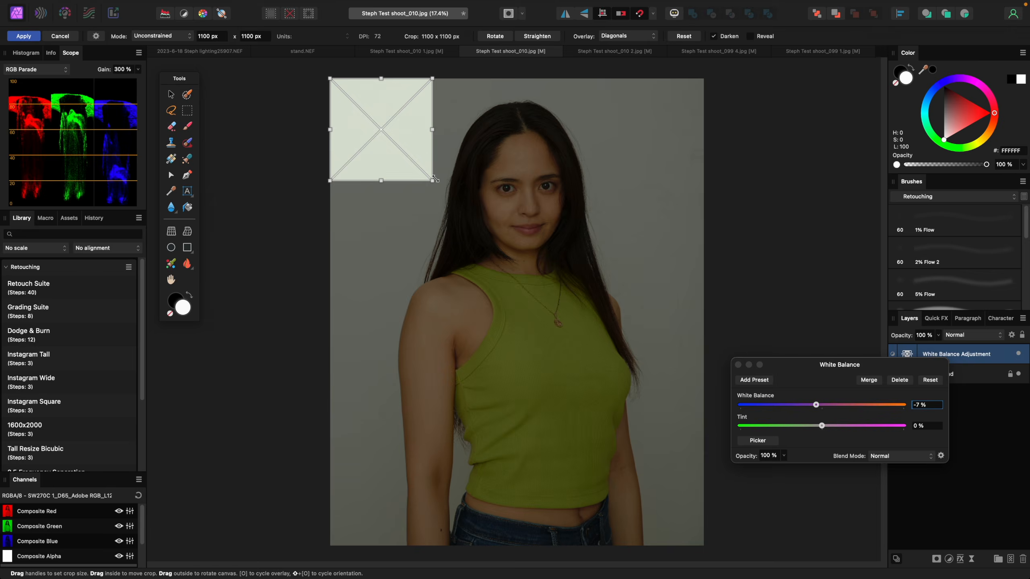
{"action": "key", "text": "Return"}
{"action": "key", "text": "h"}
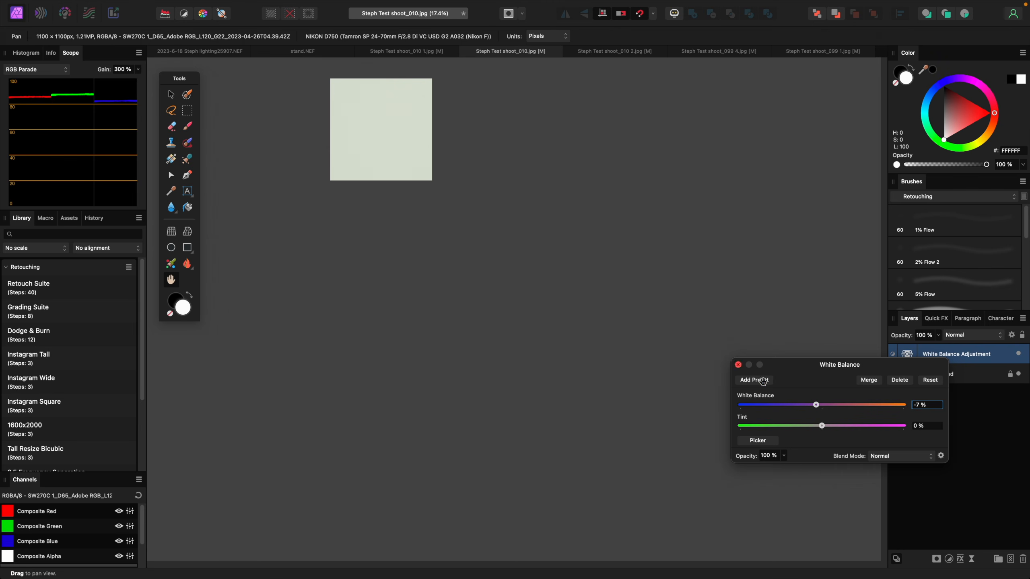
- Level the red, green and blue traces of the wall patch by setting White Balance to -14% and Tint to 20%
{"action": "mouse_move", "coordinate": [819, 406]}
{"action": "left_mouse_down"}
{"action": "mouse_move", "coordinate": [830, 408]}
{"action": "mouse_move", "coordinate": [809, 408]}
{"action": "left_mouse_up"}
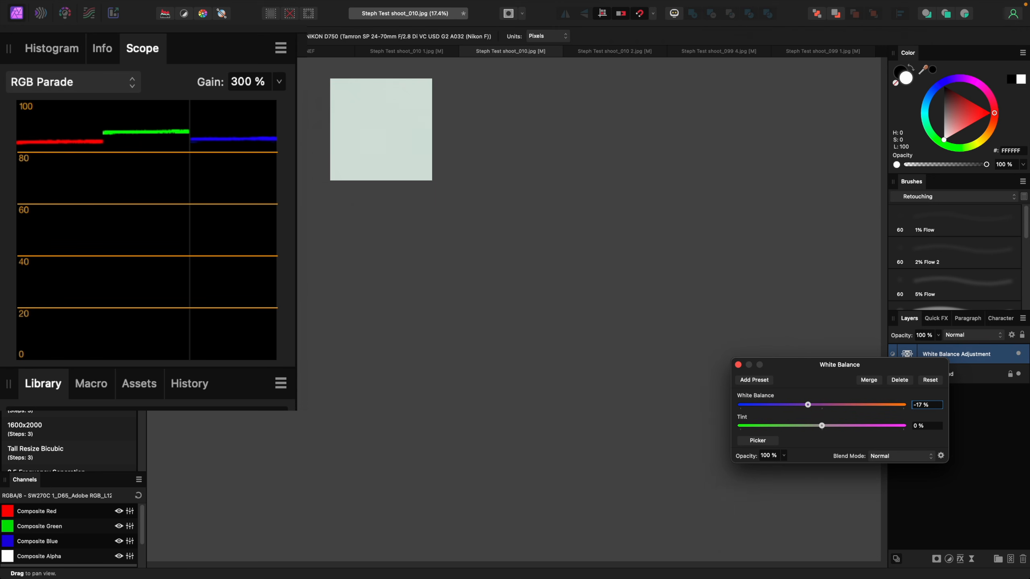
{"action": "left_click_drag", "start_coordinate": [809, 407], "coordinate": [810, 405]}
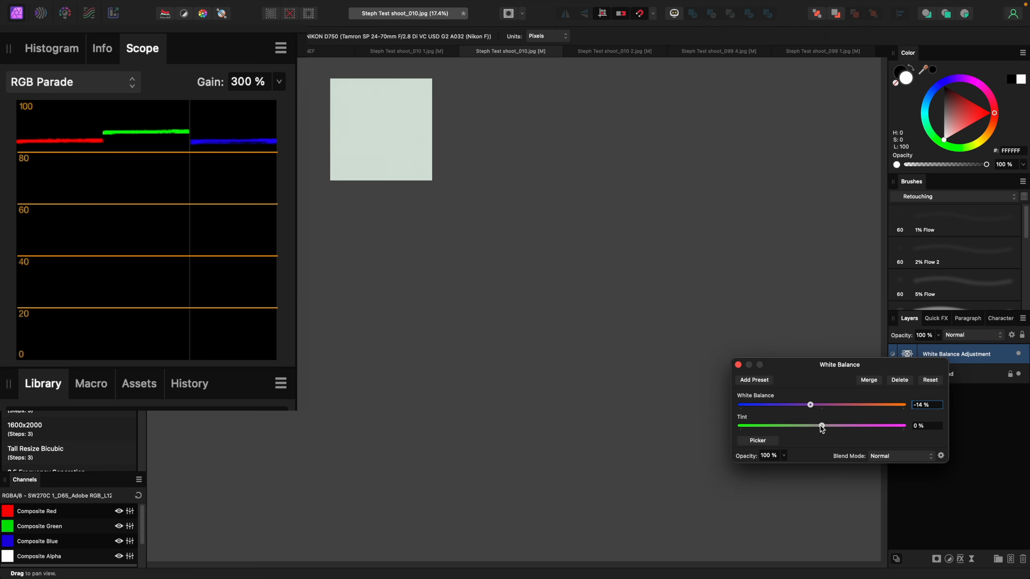
{"action": "left_click_drag", "start_coordinate": [824, 430], "coordinate": [839, 431]}
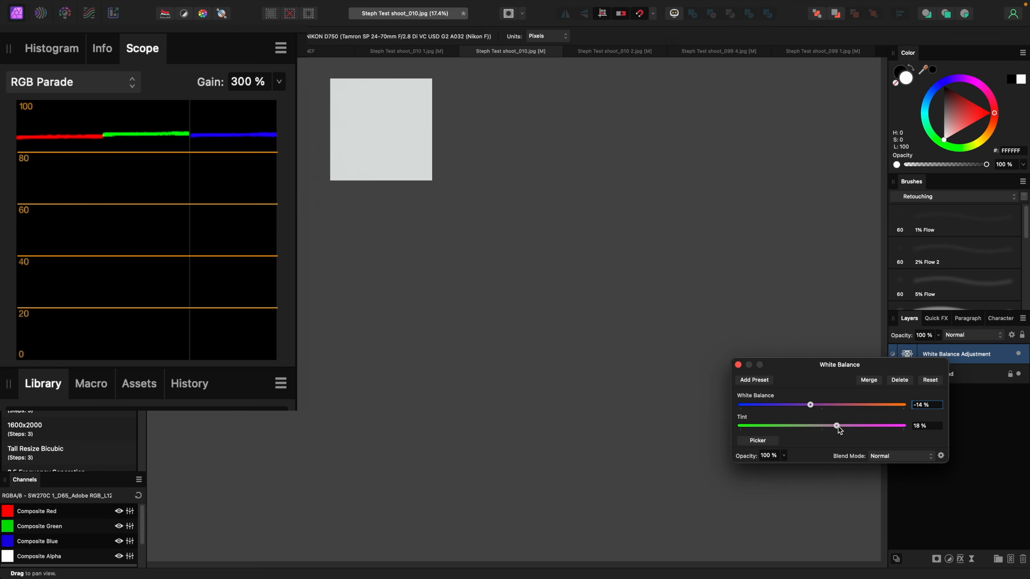
{"action": "left_click_drag", "start_coordinate": [838, 429], "coordinate": [841, 430]}
{"action": "left_click_drag", "start_coordinate": [810, 405], "coordinate": [813, 409]}
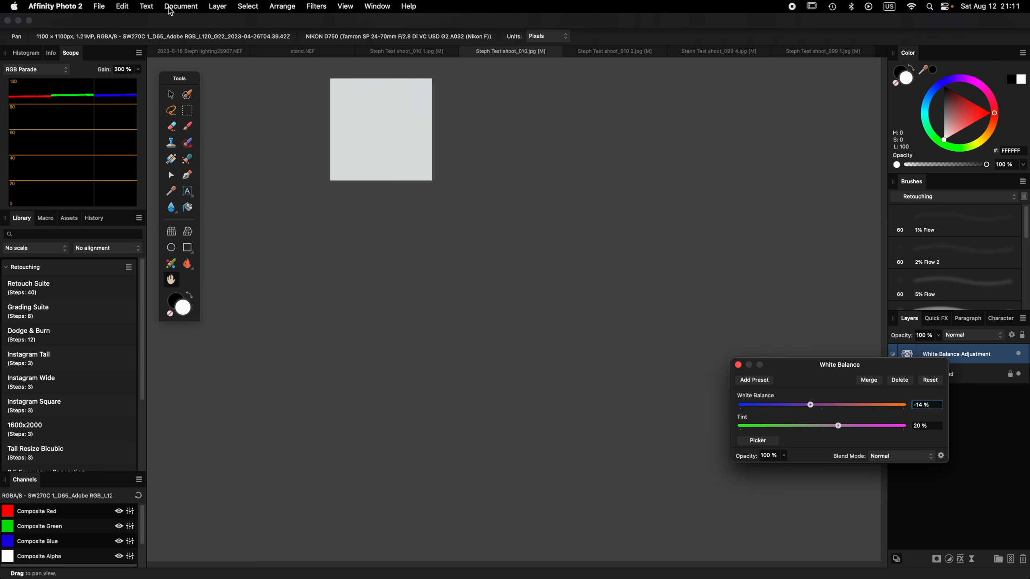
- Unclip the canvas to restore the full portrait, and toggle the White Balance adjustment off and on for comparison
{"action": "left_click", "coordinate": [180, 6]}
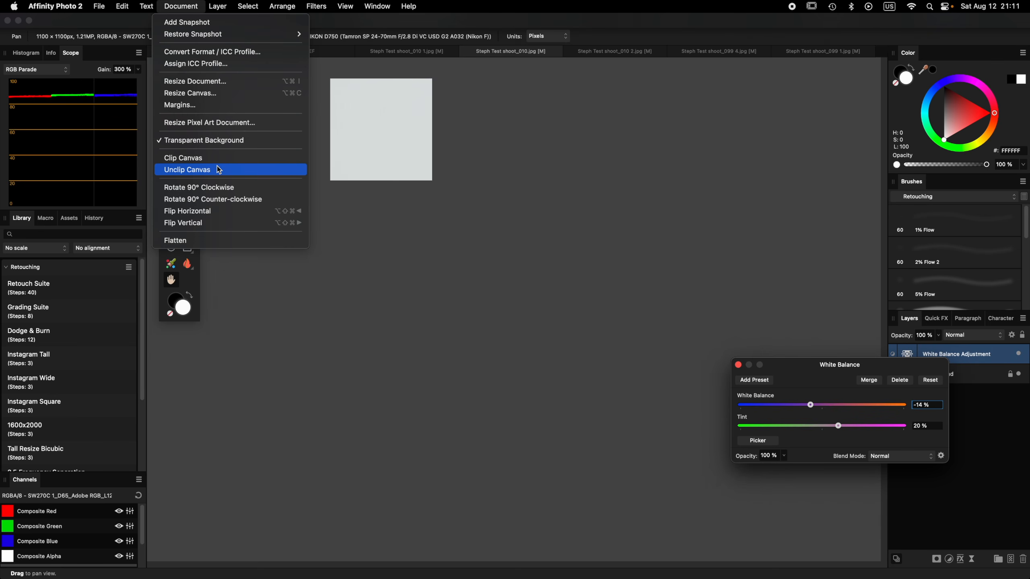
{"action": "left_click", "coordinate": [219, 169]}
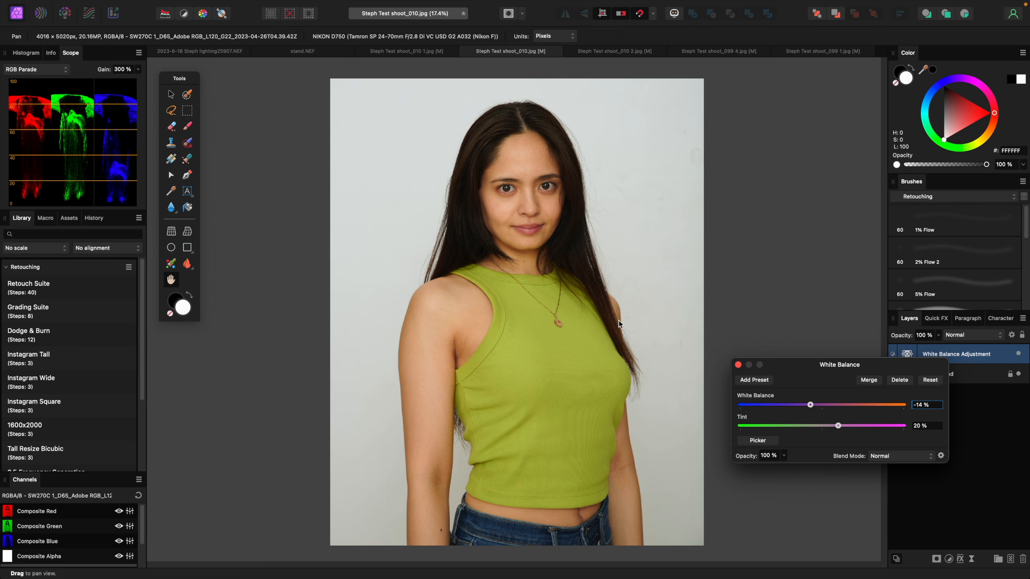
{"action": "left_click_drag", "start_coordinate": [821, 365], "coordinate": [825, 437]}
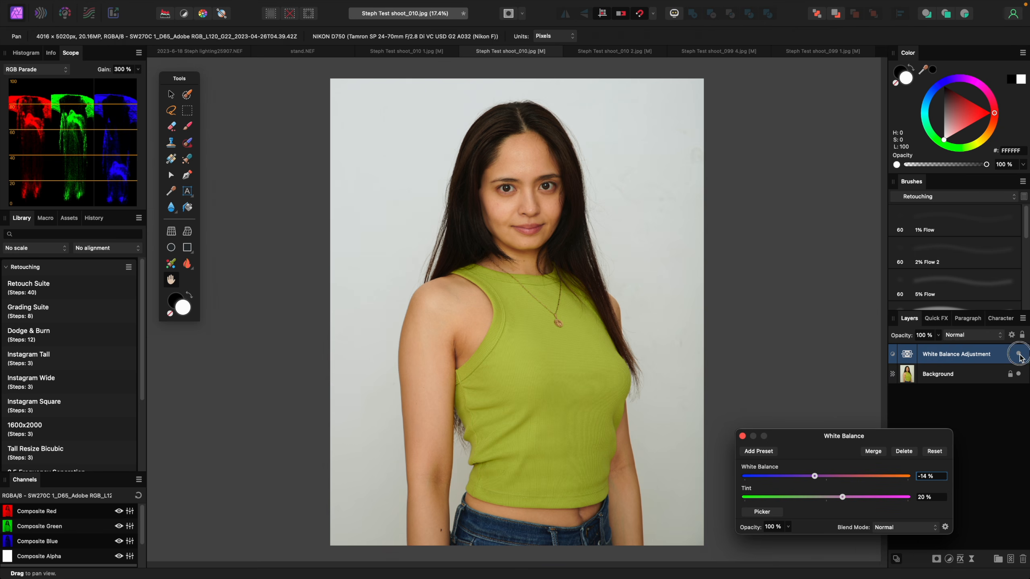
{"action": "left_click", "coordinate": [1019, 354]}
{"action": "left_click", "coordinate": [1019, 354]}
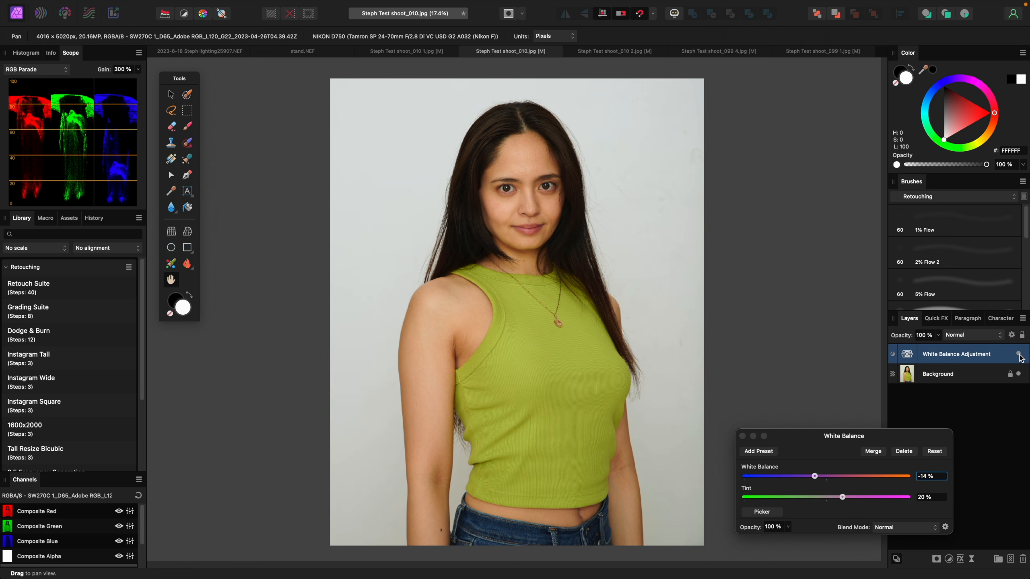
- Set the Scope to Vectorscope and add an HSL adjustment above the White Balance adjustment
{"action": "left_click", "coordinate": [48, 70]}
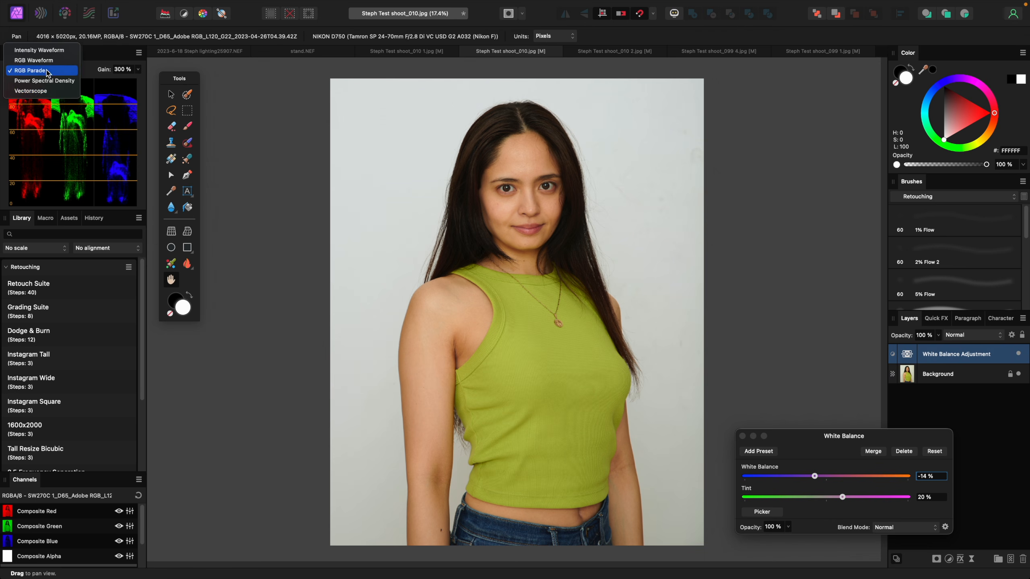
{"action": "left_click", "coordinate": [41, 91]}
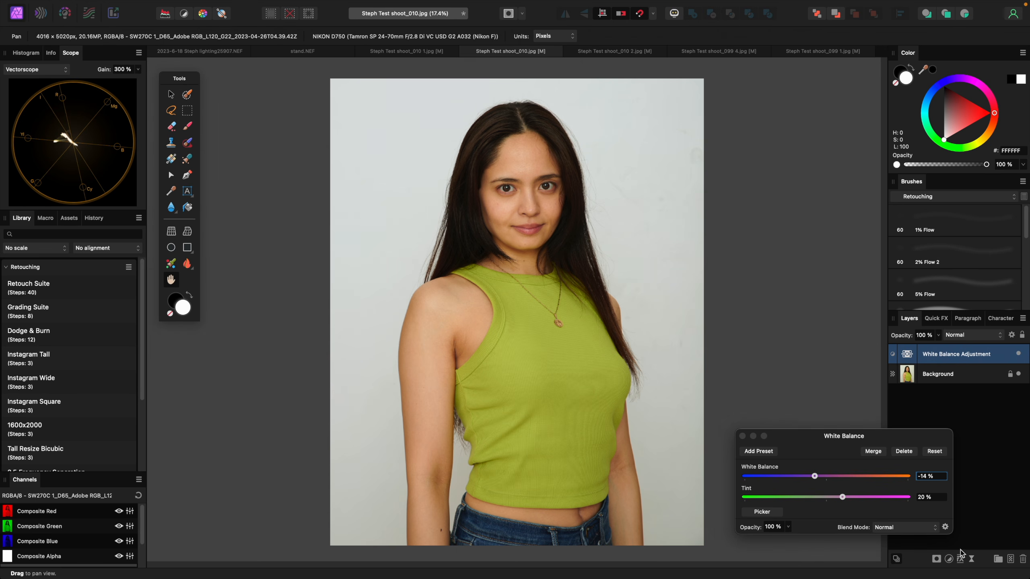
{"action": "left_click", "coordinate": [949, 559]}
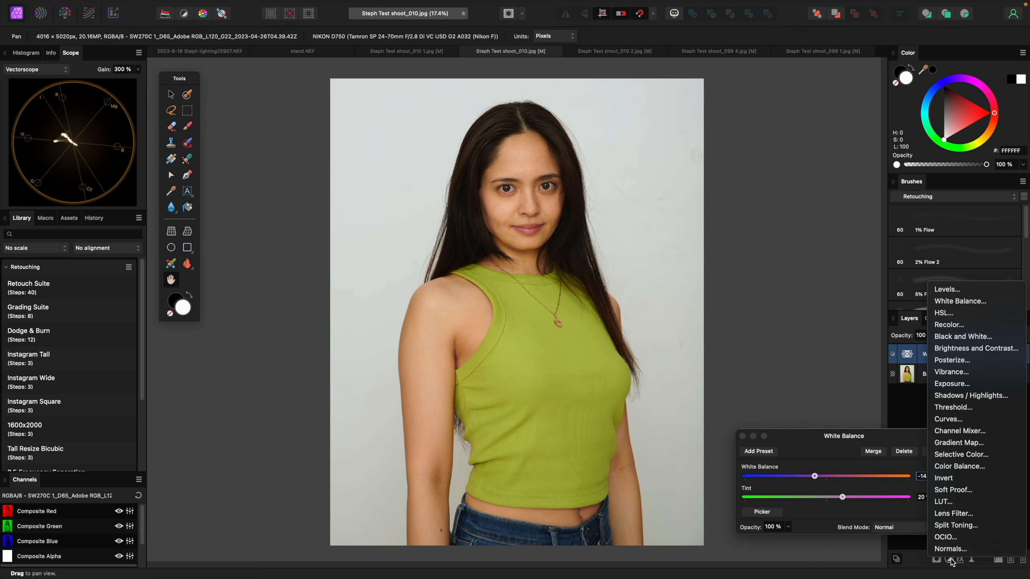
{"action": "left_click", "coordinate": [934, 313]}
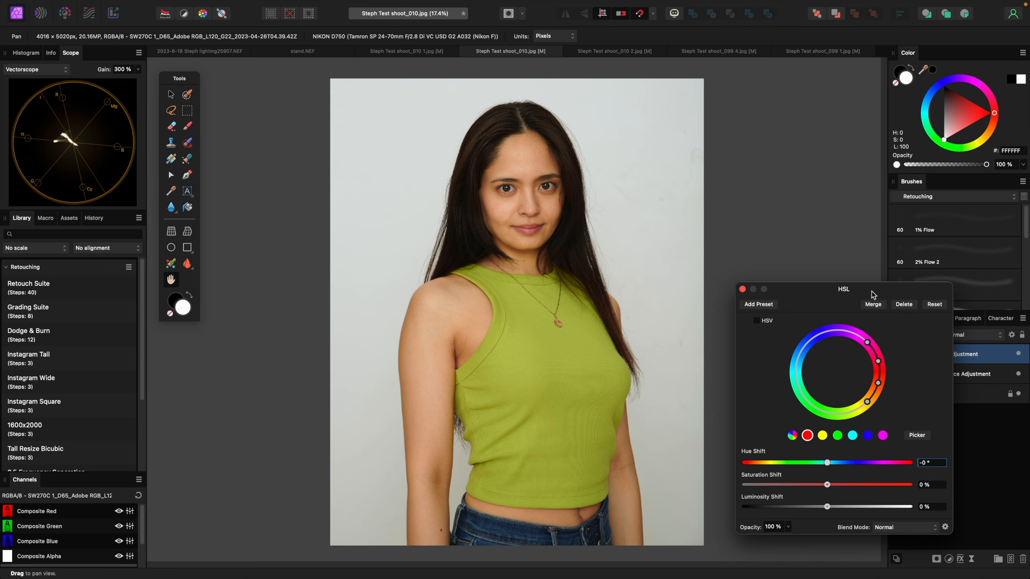
{"action": "left_click_drag", "start_coordinate": [871, 295], "coordinate": [853, 267]}
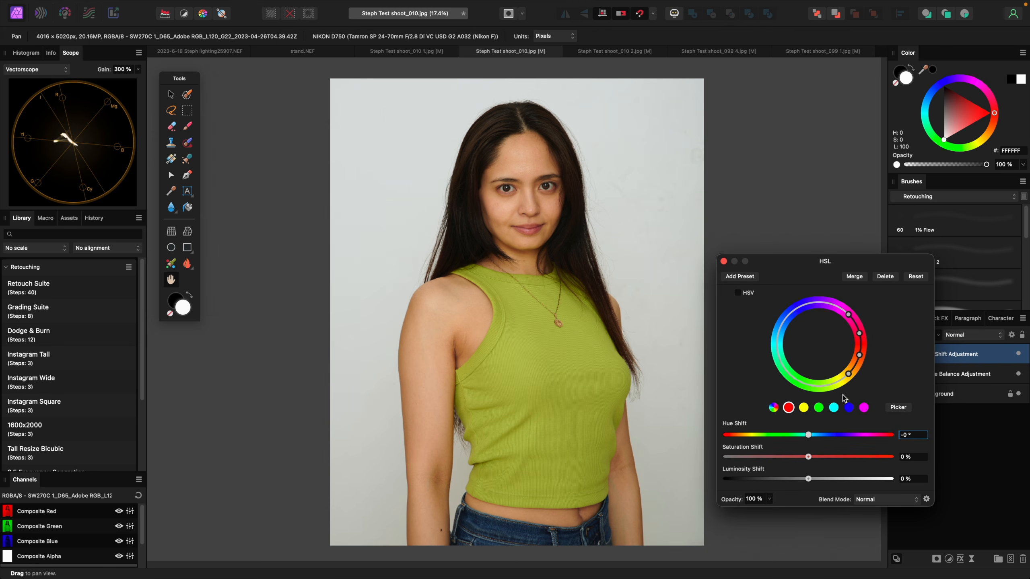
- Sample the skin hue from the arm and narrow its HSL range to the skin, previewing it at -100% saturation before resetting saturation to 0%
{"action": "left_click", "coordinate": [894, 410]}
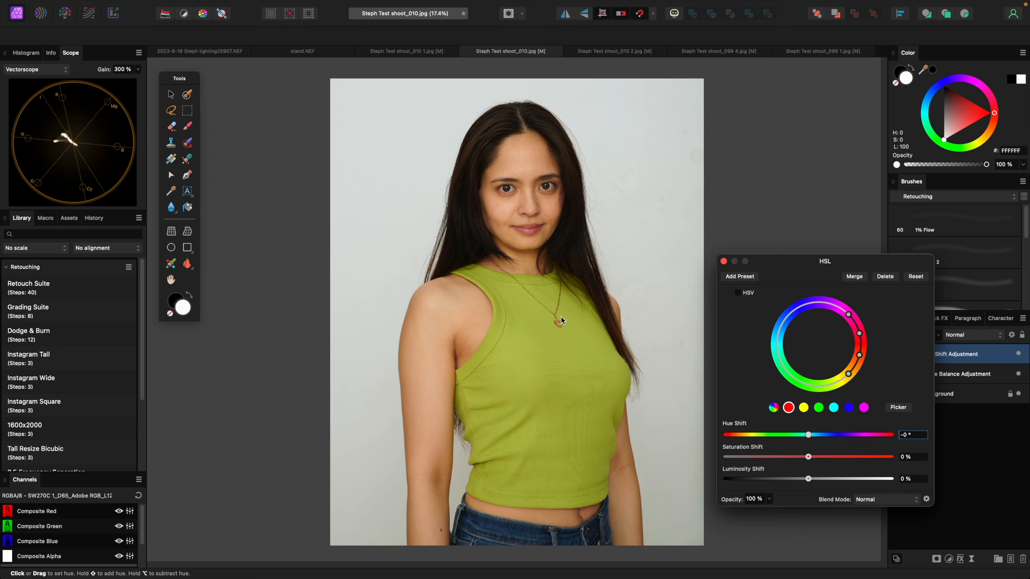
{"action": "left_click", "coordinate": [451, 302]}
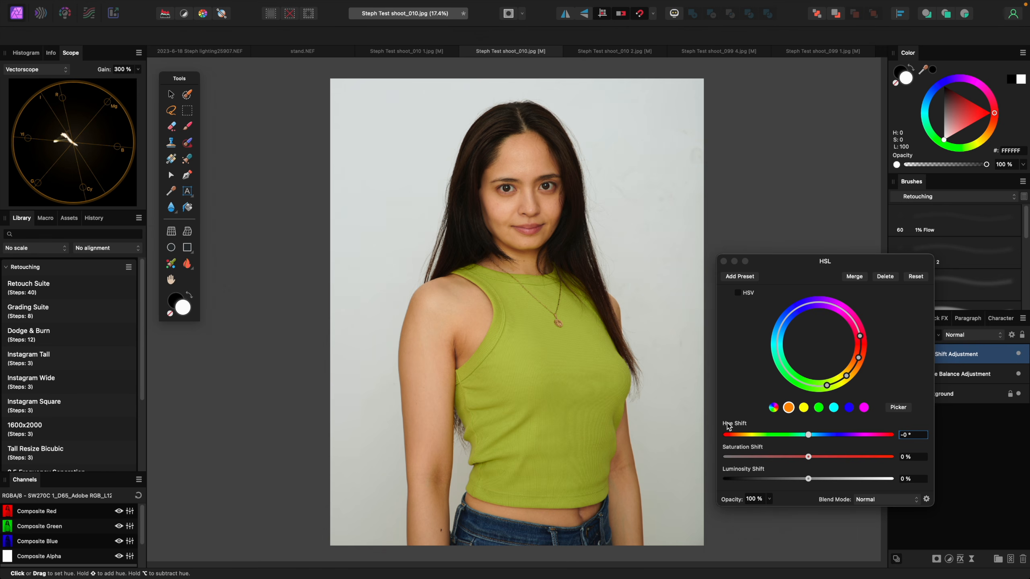
{"action": "left_click_drag", "start_coordinate": [808, 457], "coordinate": [703, 457]}
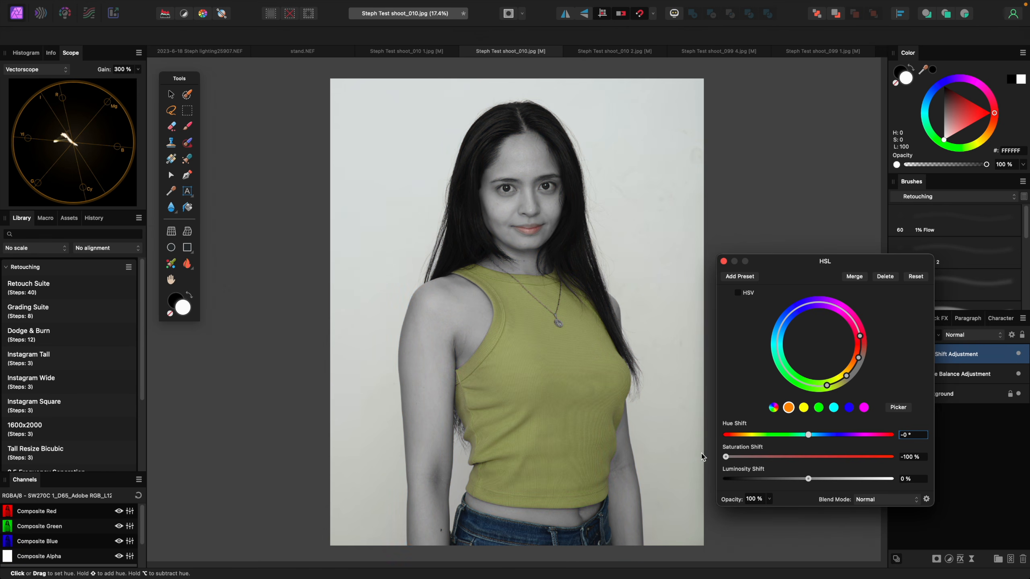
{"action": "left_click_drag", "start_coordinate": [831, 389], "coordinate": [848, 374]}
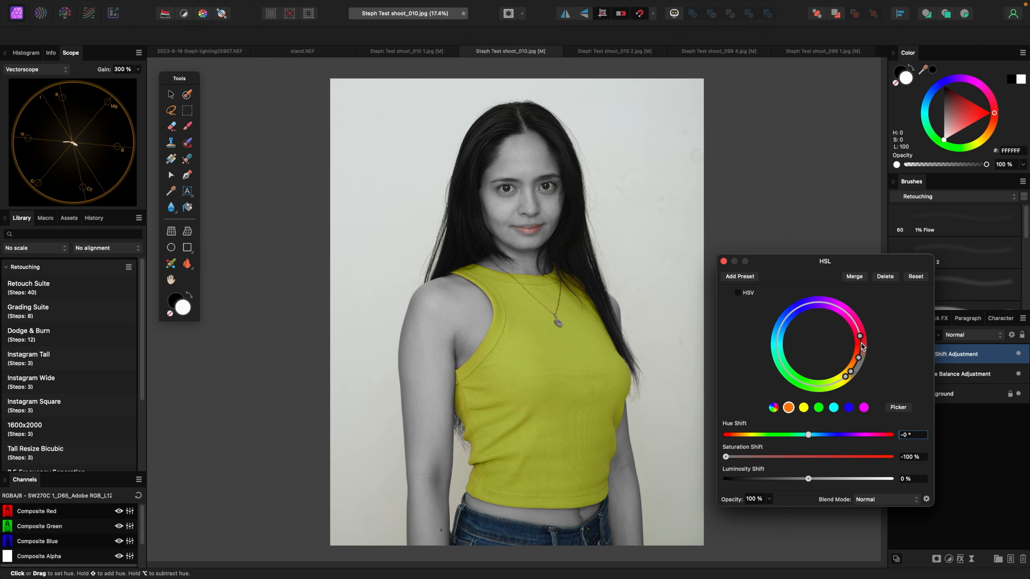
{"action": "left_click_drag", "start_coordinate": [860, 337], "coordinate": [863, 359]}
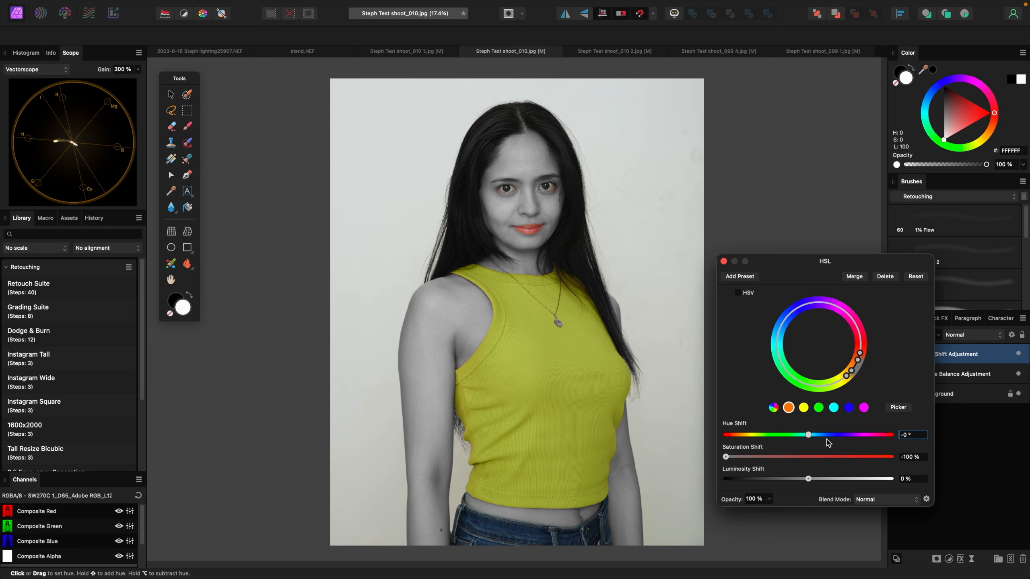
{"action": "double_click", "coordinate": [725, 457]}
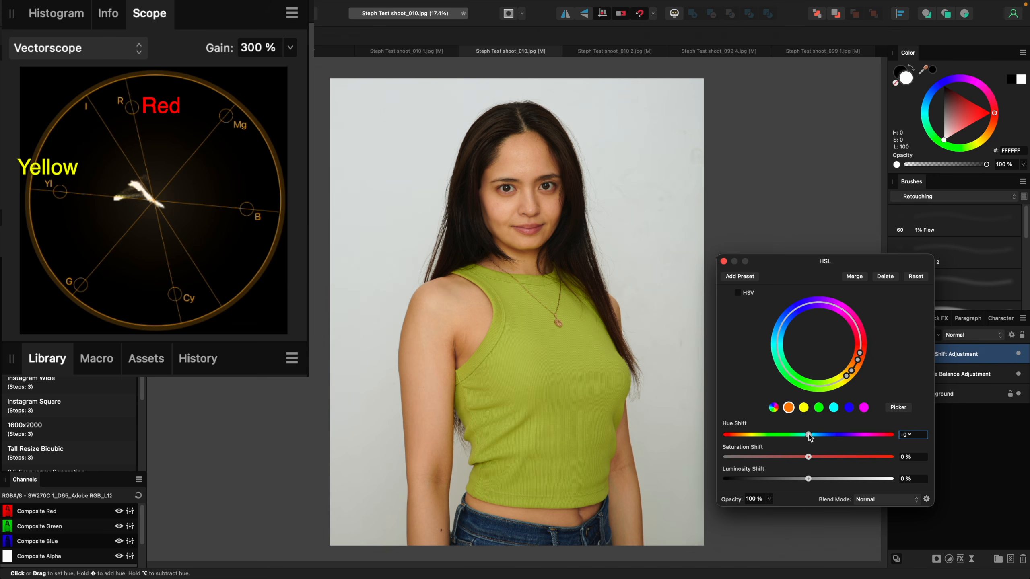
- Shift the sampled skin hue by 5.8° and lower its saturation to -20% in the HSL adjustment
{"action": "left_click_drag", "start_coordinate": [809, 435], "coordinate": [811, 438]}
{"action": "left_click", "coordinate": [809, 436]}
{"action": "left_click_drag", "start_coordinate": [811, 437], "coordinate": [813, 438]}
{"action": "left_click_drag", "start_coordinate": [809, 459], "coordinate": [791, 458]}
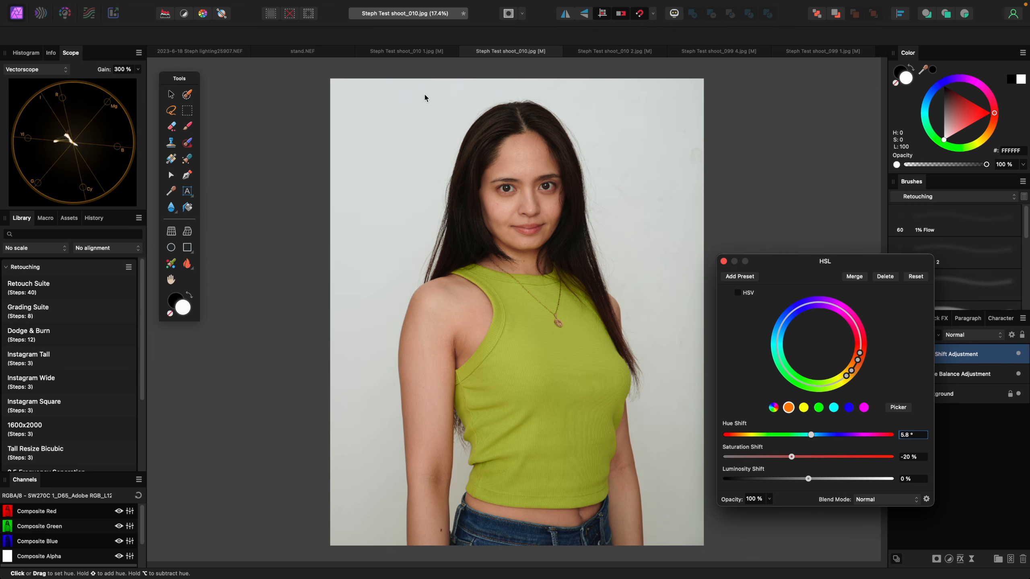
- Compare the corrected portrait with the correctly balanced reference version in the "010 1" document
{"action": "left_click", "coordinate": [399, 54]}
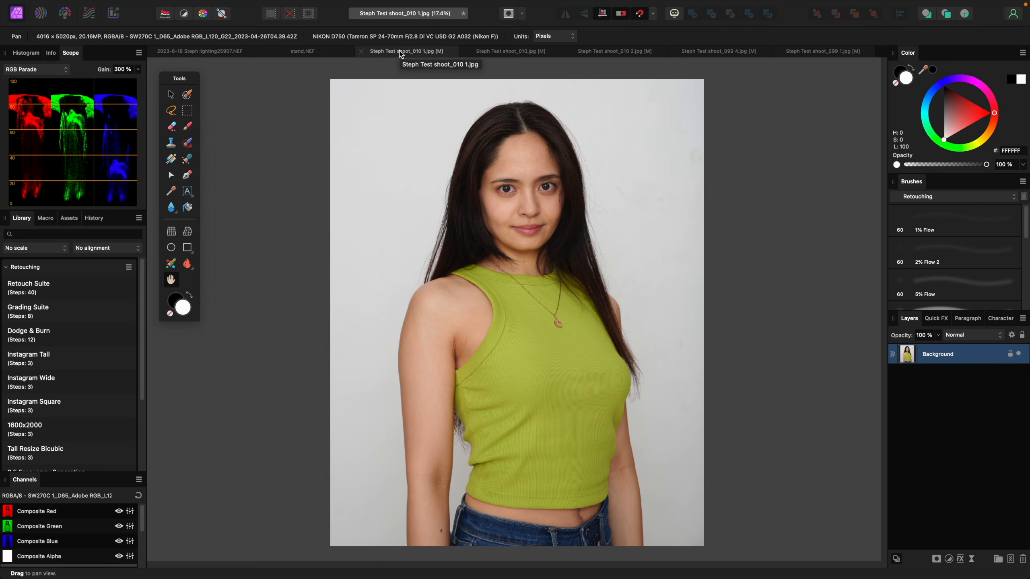
{"action": "left_click", "coordinate": [520, 52]}
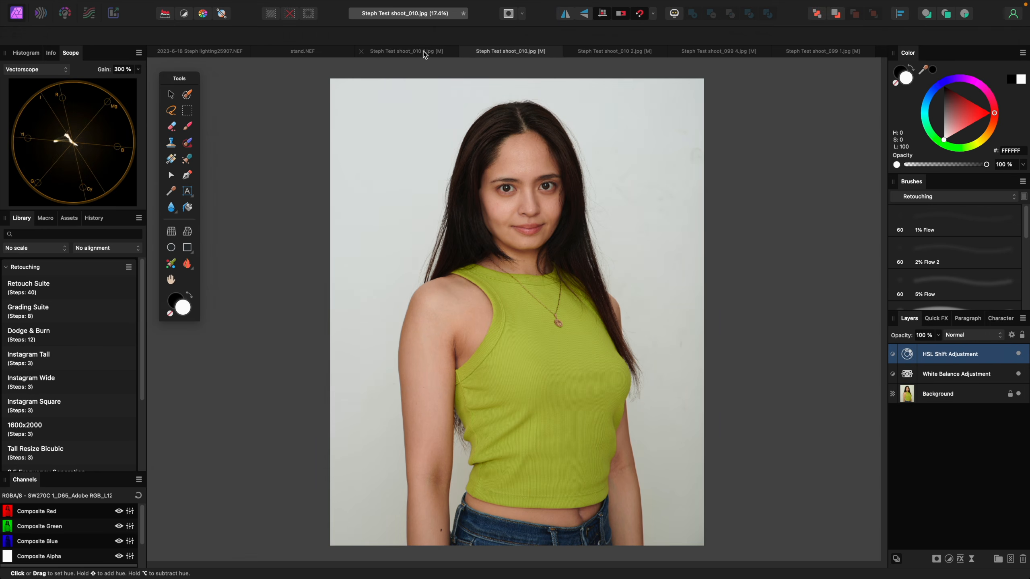
{"action": "left_click", "coordinate": [423, 51]}
{"action": "left_click", "coordinate": [512, 53]}
- Reopen the HSL adjustment and slightly raise both the luminosity and the saturation of the sampled skin hue
{"action": "left_click", "coordinate": [907, 356]}
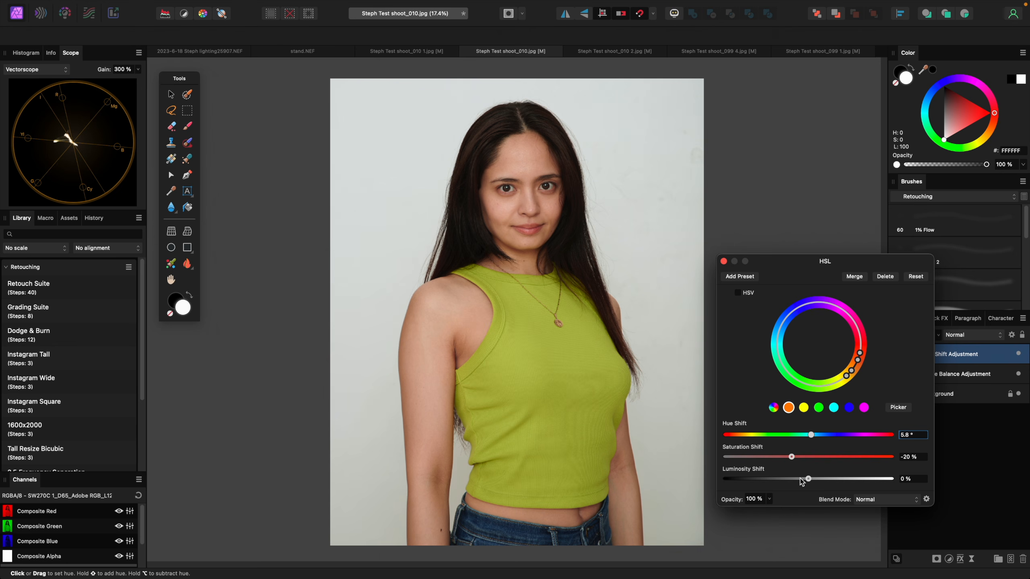
{"action": "left_click_drag", "start_coordinate": [809, 480], "coordinate": [825, 483]}
{"action": "left_click_drag", "start_coordinate": [792, 458], "coordinate": [809, 458]}
- Compare the portrait with the "010 1" reference again, and toggle the HSL and White Balance adjustments off and on together
{"action": "left_click", "coordinate": [408, 52]}
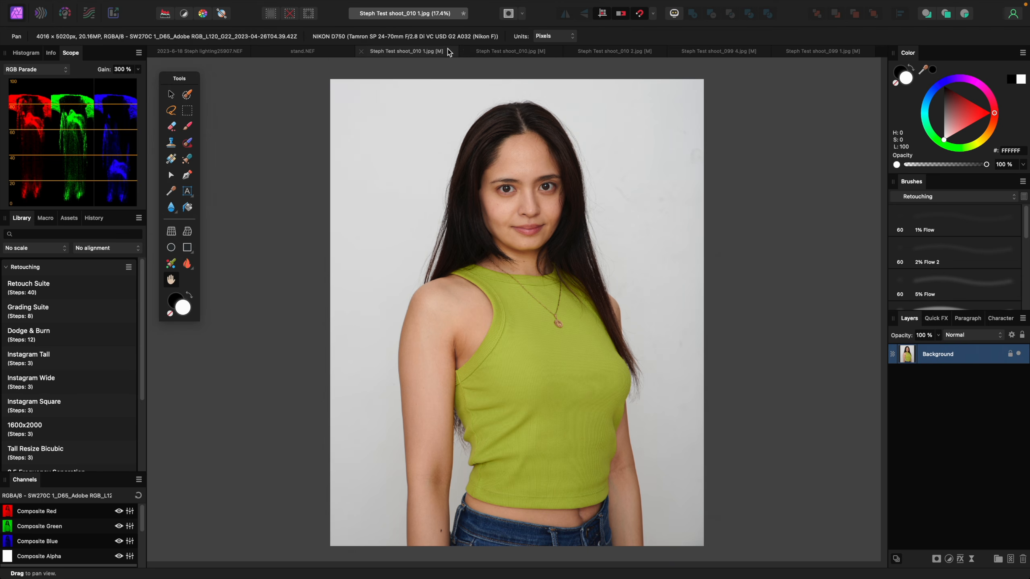
{"action": "left_click", "coordinate": [496, 53]}
{"action": "left_click", "coordinate": [416, 55]}
{"action": "left_click", "coordinate": [513, 50]}
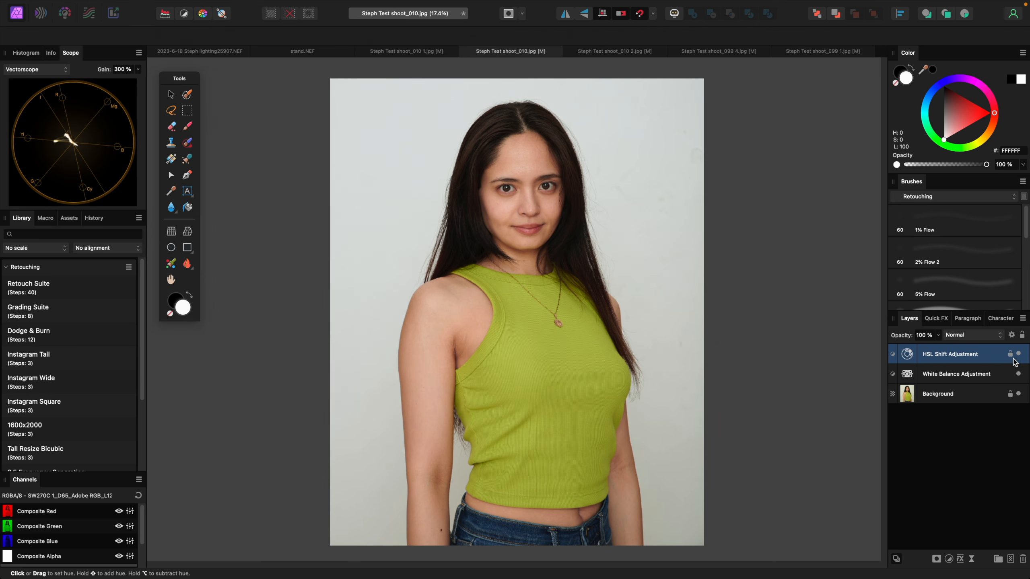
{"action": "left_click", "coordinate": [1019, 376], "text": "shift"}
{"action": "left_click", "coordinate": [1019, 376]}
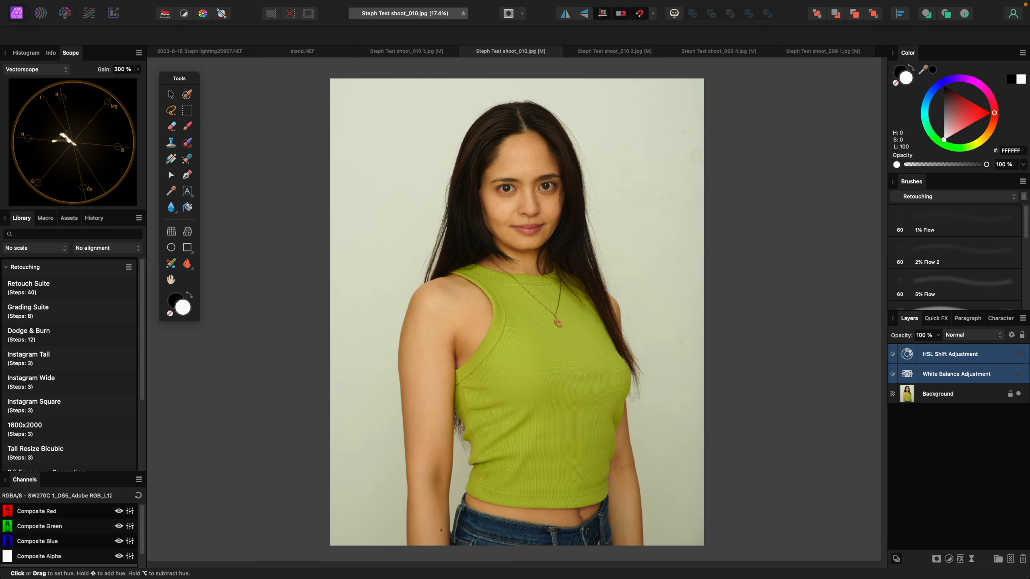
{"action": "left_click", "coordinate": [1019, 375]}
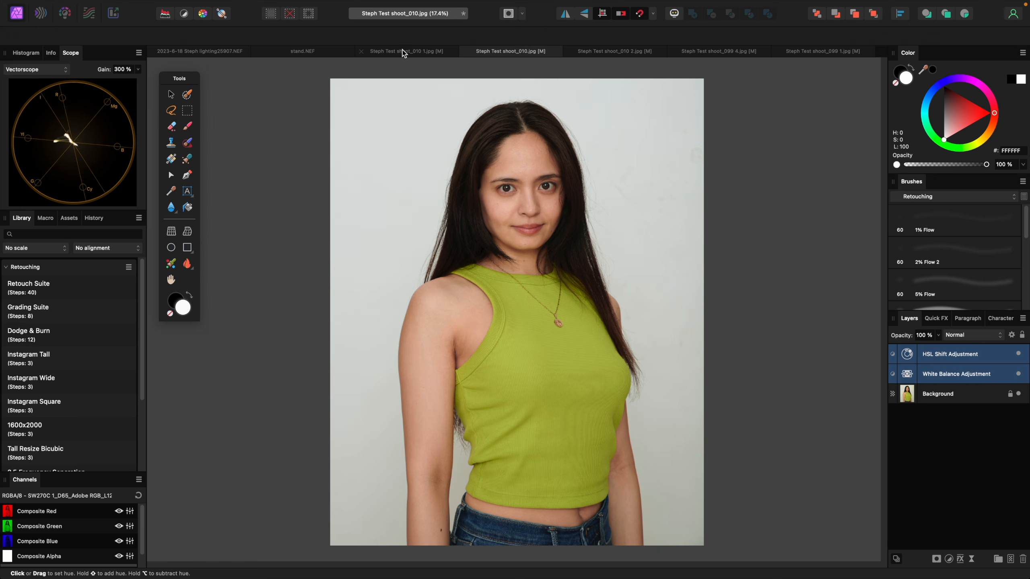
- Switch to the blue-tinted portrait in the "010 2" document
{"action": "left_click", "coordinate": [601, 54]}
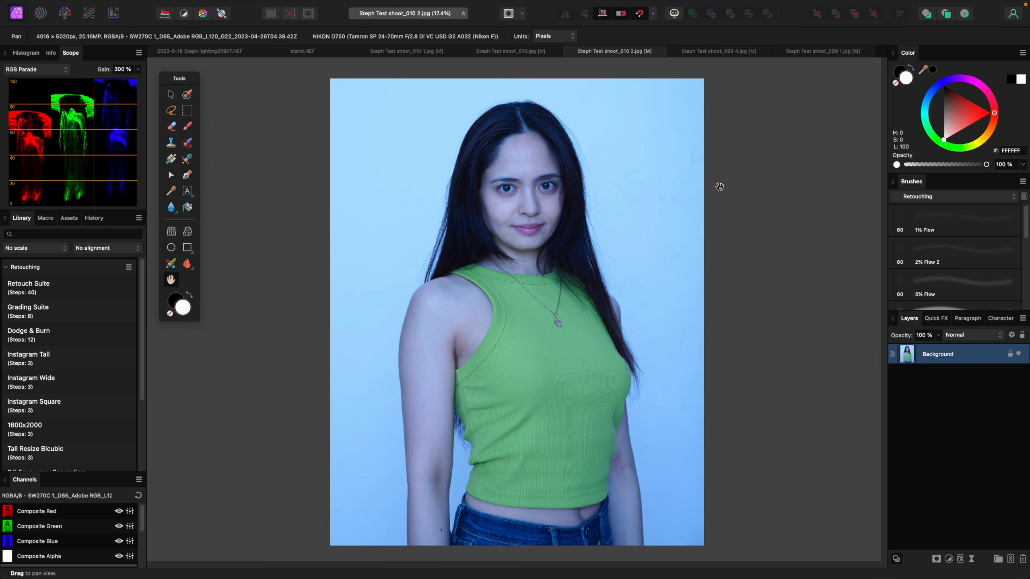
- Try to neutralise the blue cast with a White Balance adjustment sampled from the wall, and delete that adjustment
{"action": "left_click", "coordinate": [949, 560]}
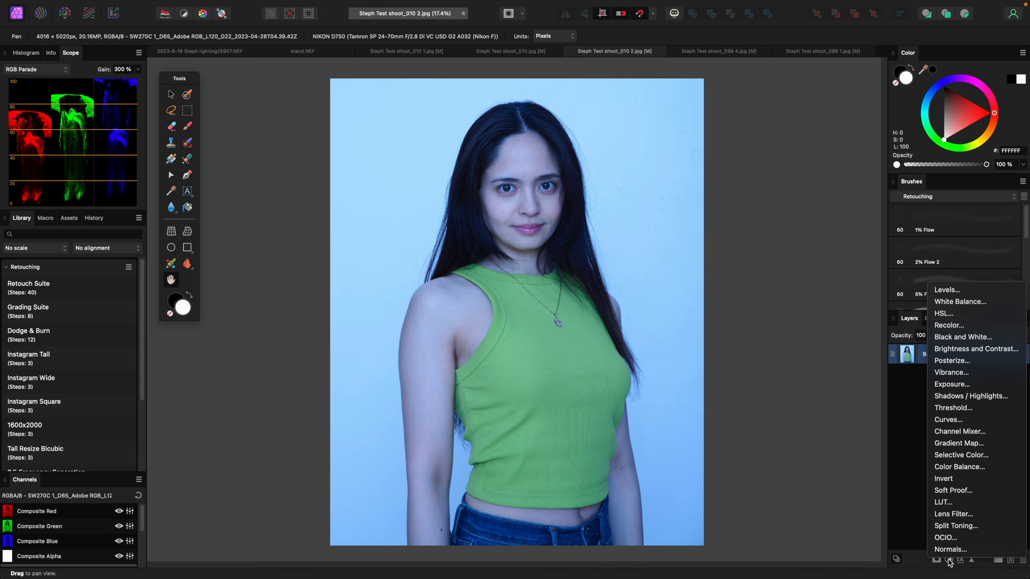
{"action": "left_click", "coordinate": [937, 307]}
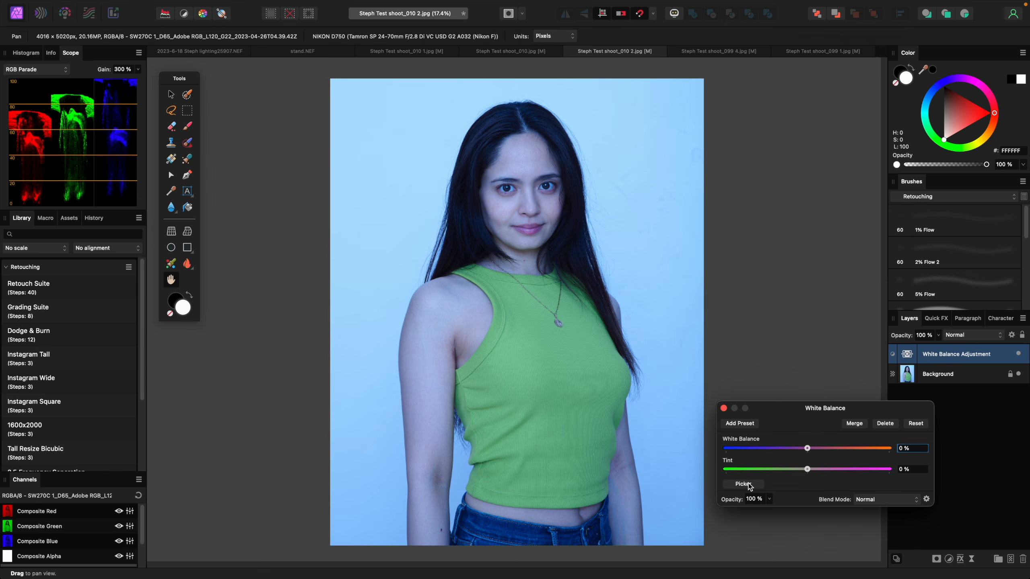
{"action": "left_click", "coordinate": [745, 484]}
{"action": "left_click", "coordinate": [399, 130]}
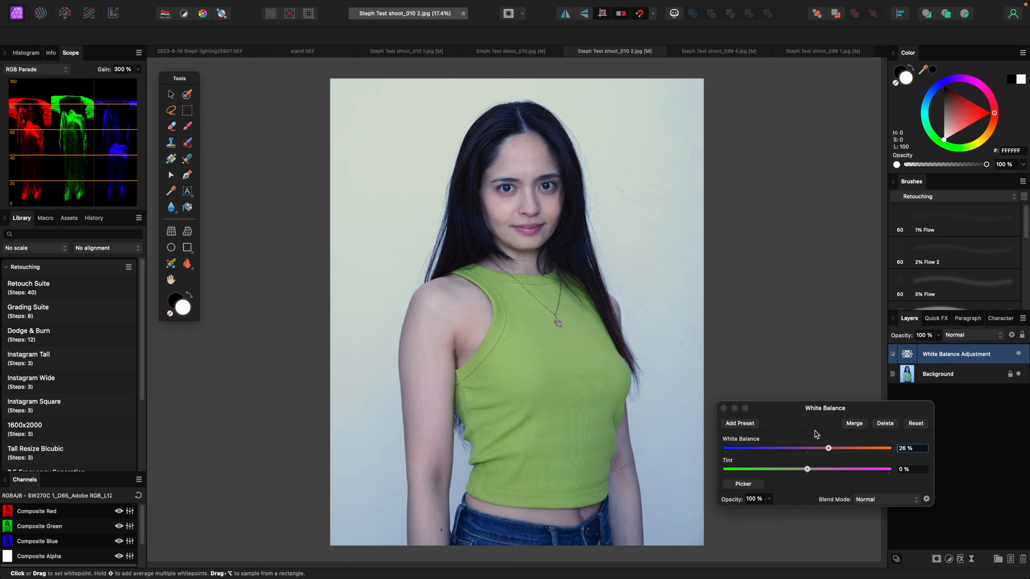
{"action": "left_click", "coordinate": [885, 424]}
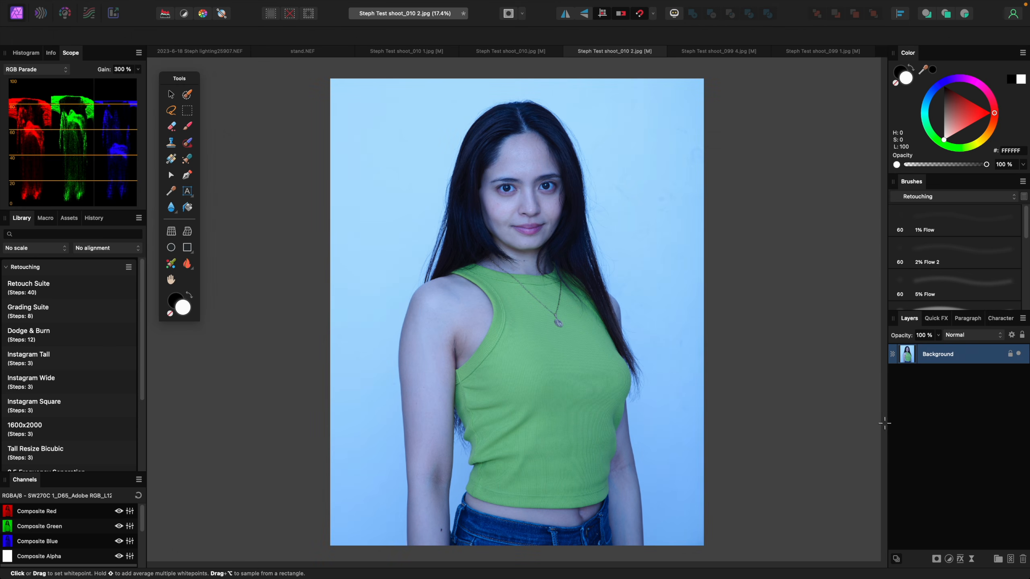
- Add a Curves adjustment and lower the highlight end of its blue channel to Y 0.868, matching the top of the green trace
{"action": "left_click", "coordinate": [949, 560]}
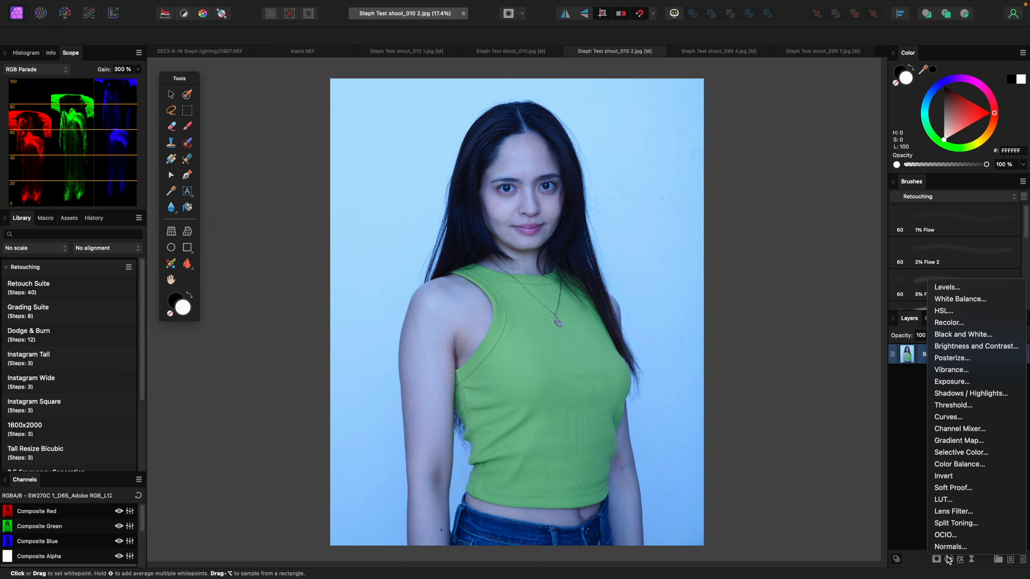
{"action": "left_click", "coordinate": [948, 421]}
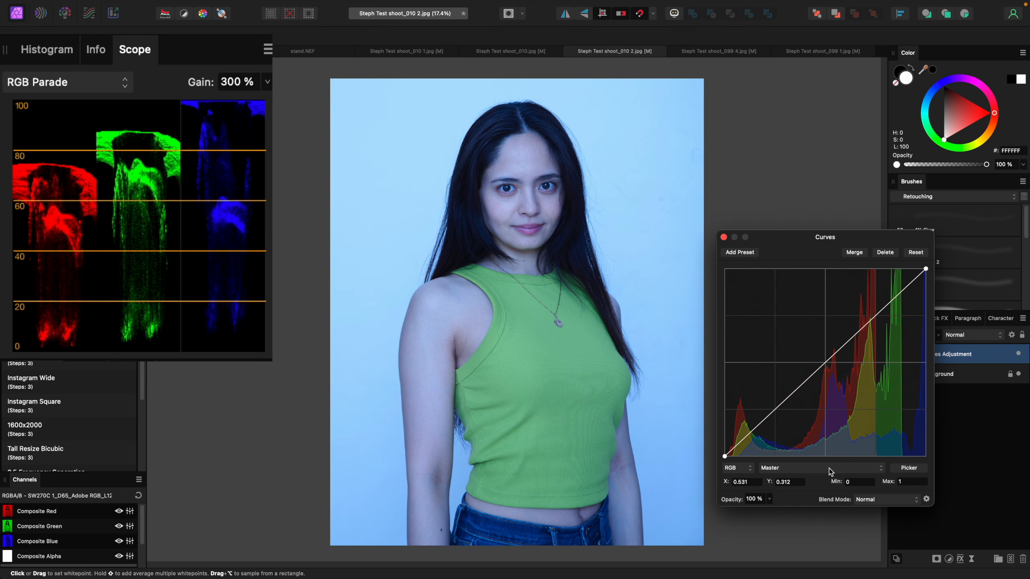
{"action": "left_click", "coordinate": [829, 472]}
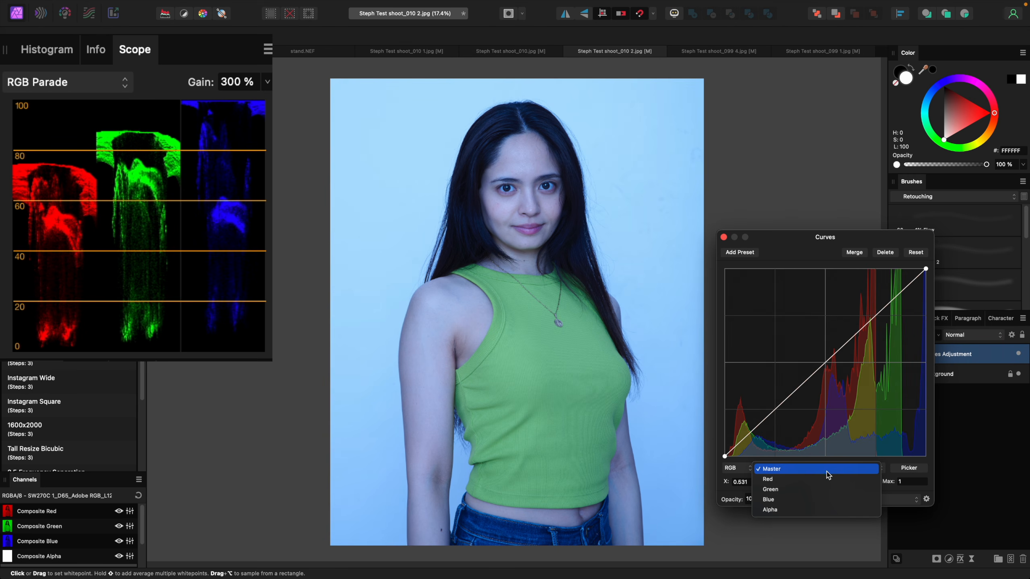
{"action": "left_click", "coordinate": [822, 500]}
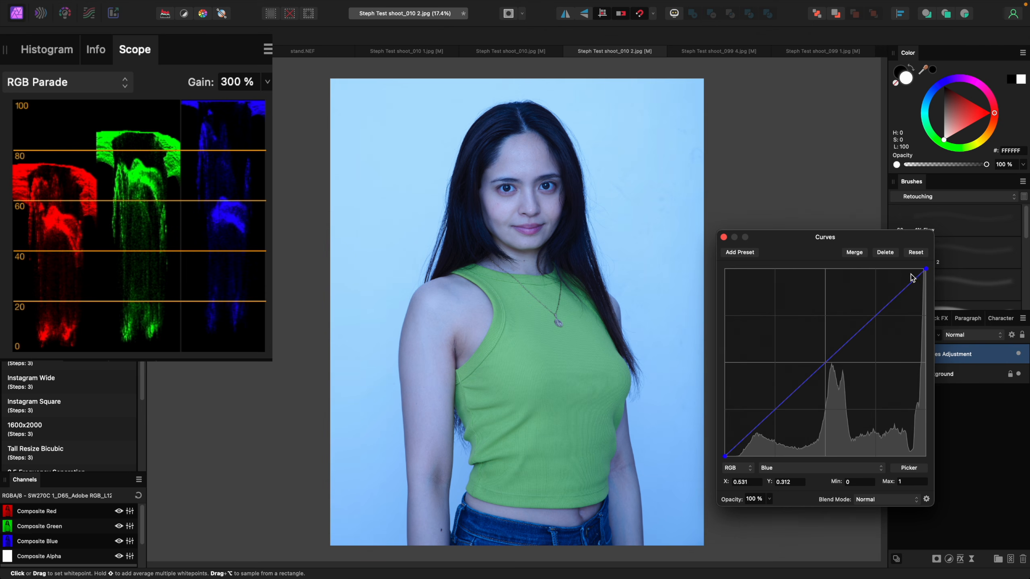
{"action": "left_click_drag", "start_coordinate": [926, 270], "coordinate": [930, 298]}
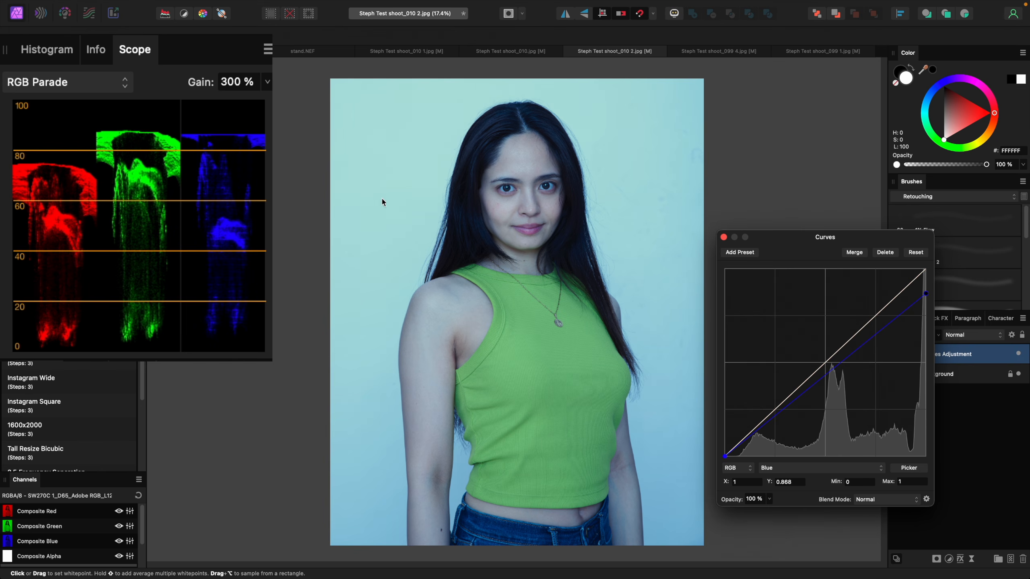
- In the Curves red channel, move the highlight end to X 0.854 and raise the shadow end to Y 0.018
{"action": "left_click", "coordinate": [866, 470]}
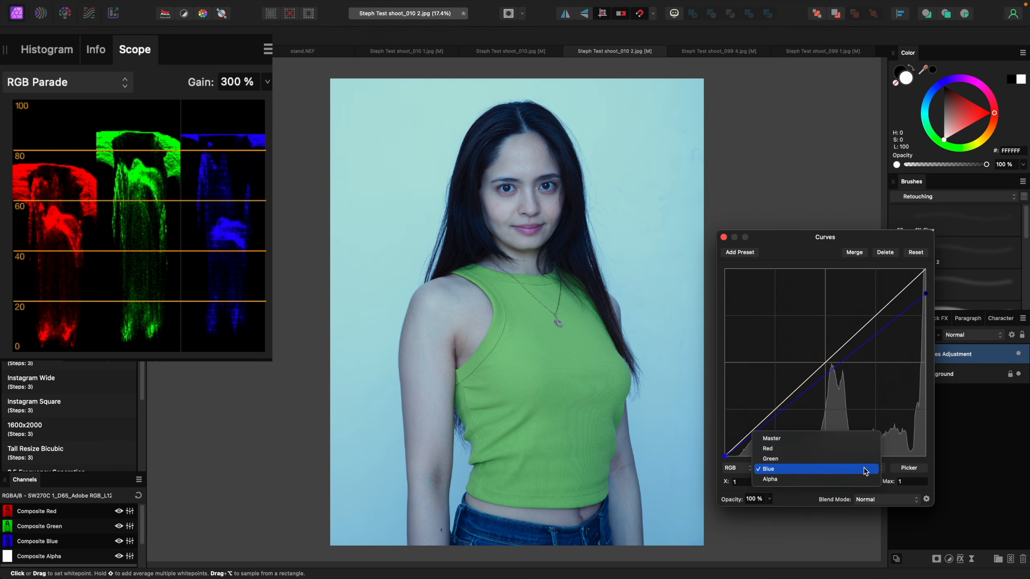
{"action": "left_click", "coordinate": [852, 449]}
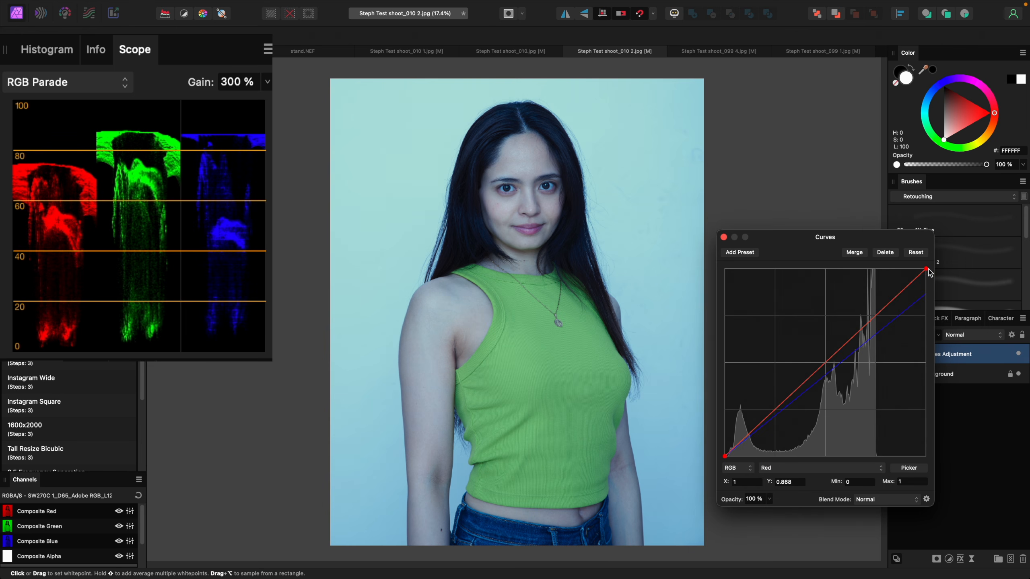
{"action": "left_click_drag", "start_coordinate": [927, 269], "coordinate": [892, 271]}
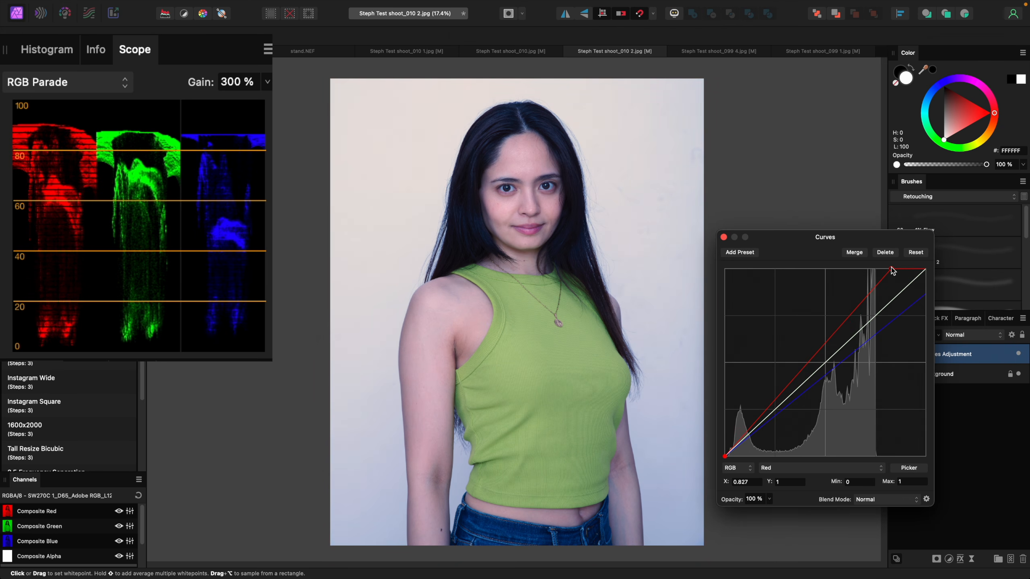
{"action": "left_click", "coordinate": [892, 267]}
{"action": "left_click_drag", "start_coordinate": [891, 268], "coordinate": [897, 269]}
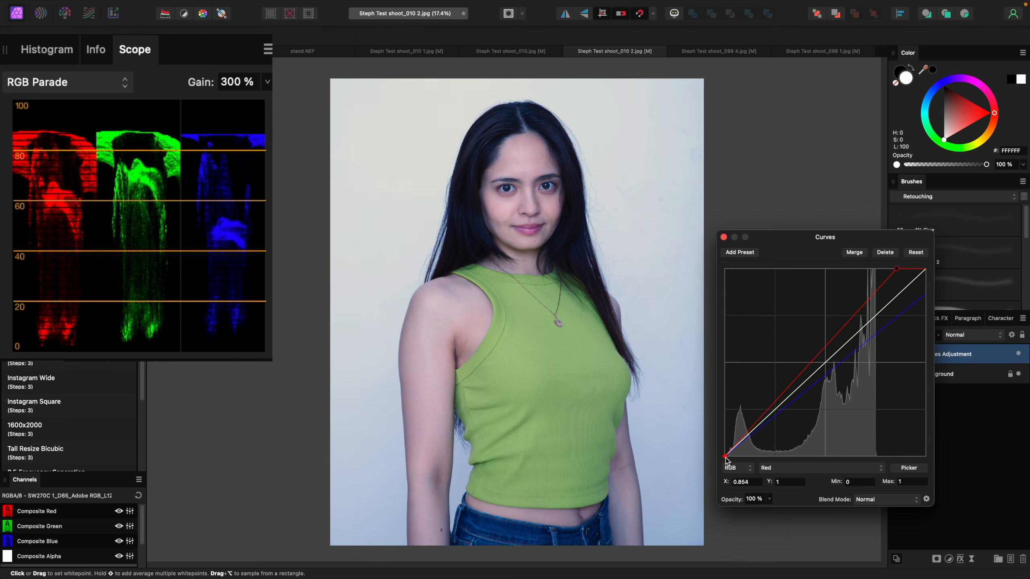
{"action": "left_click_drag", "start_coordinate": [726, 457], "coordinate": [720, 457]}
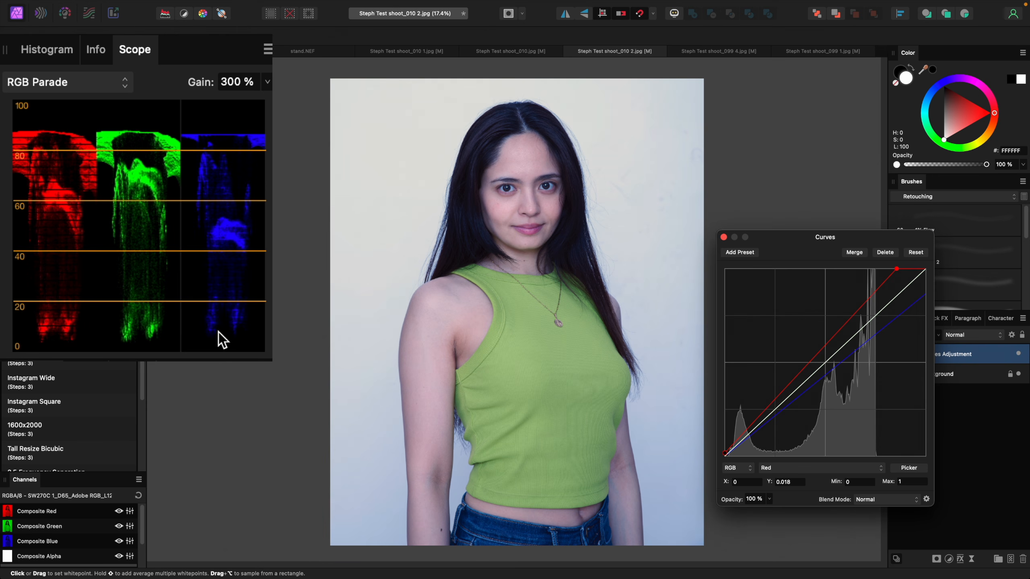
- In the Curves blue channel, move the shadow end to X 0.043 and pull the midtones down to X 0.675, Y 0.42
{"action": "left_click", "coordinate": [777, 470]}
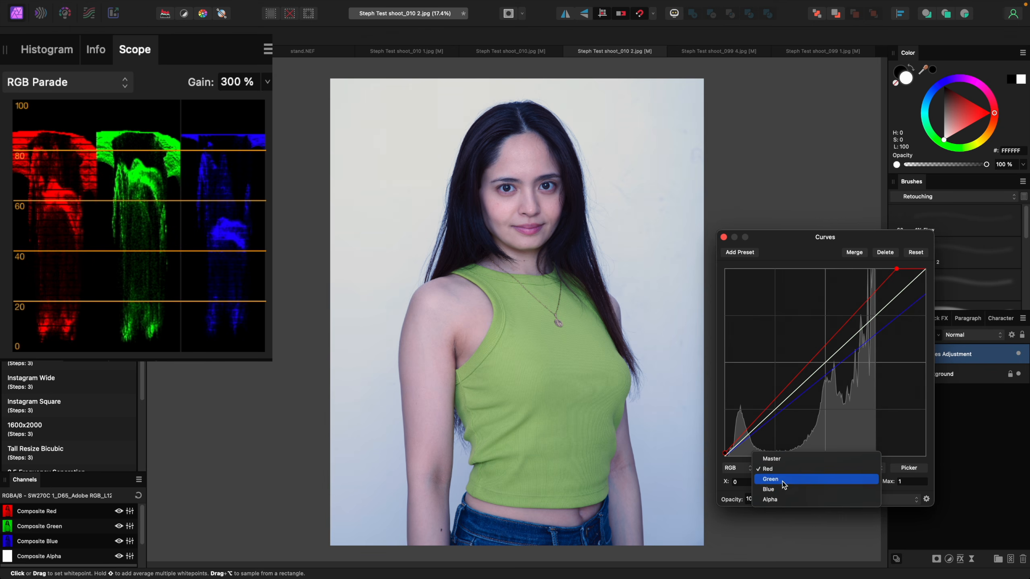
{"action": "left_click", "coordinate": [780, 488]}
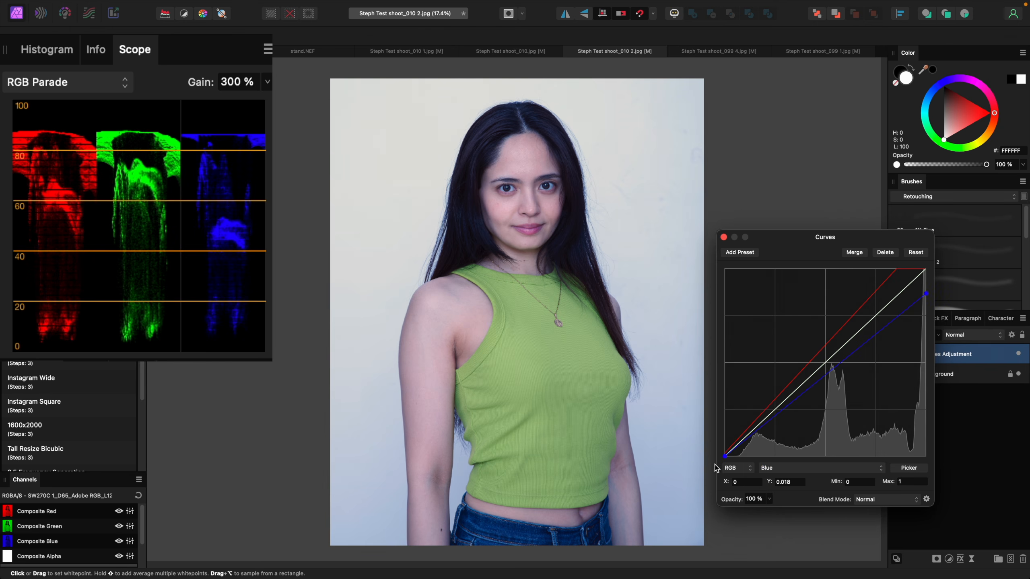
{"action": "left_click_drag", "start_coordinate": [724, 457], "coordinate": [734, 463]}
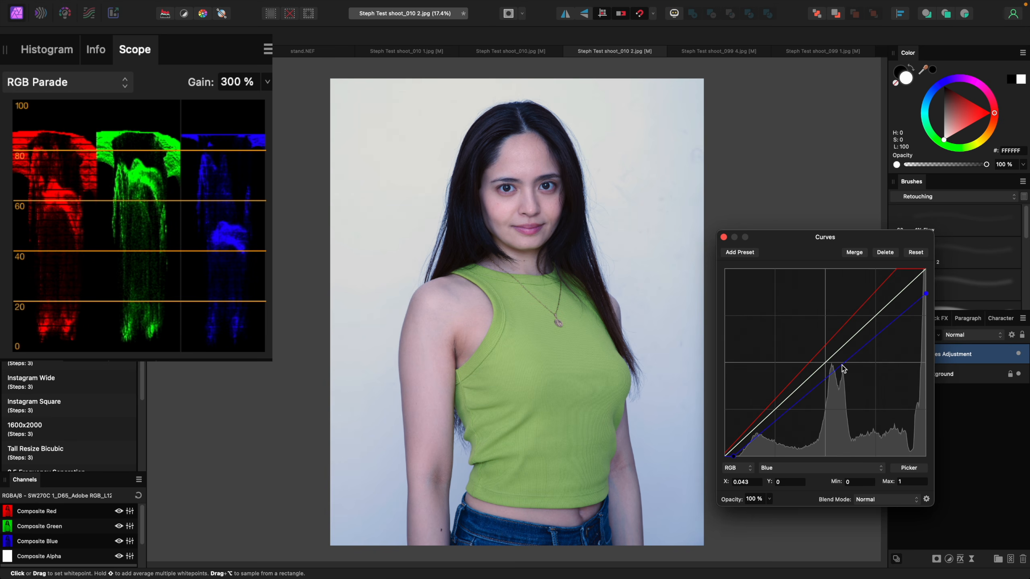
{"action": "left_click_drag", "start_coordinate": [848, 362], "coordinate": [860, 379]}
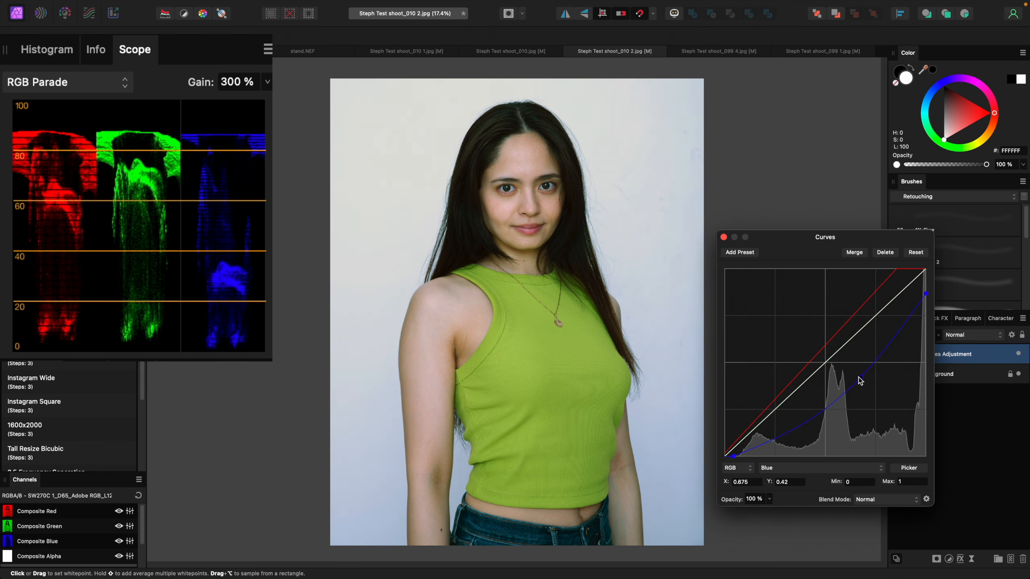
- In the Curves green channel, lower the midtones to X 0.604, Y 0.531 and move the highlight end to X 0.977
{"action": "left_click", "coordinate": [849, 468]}
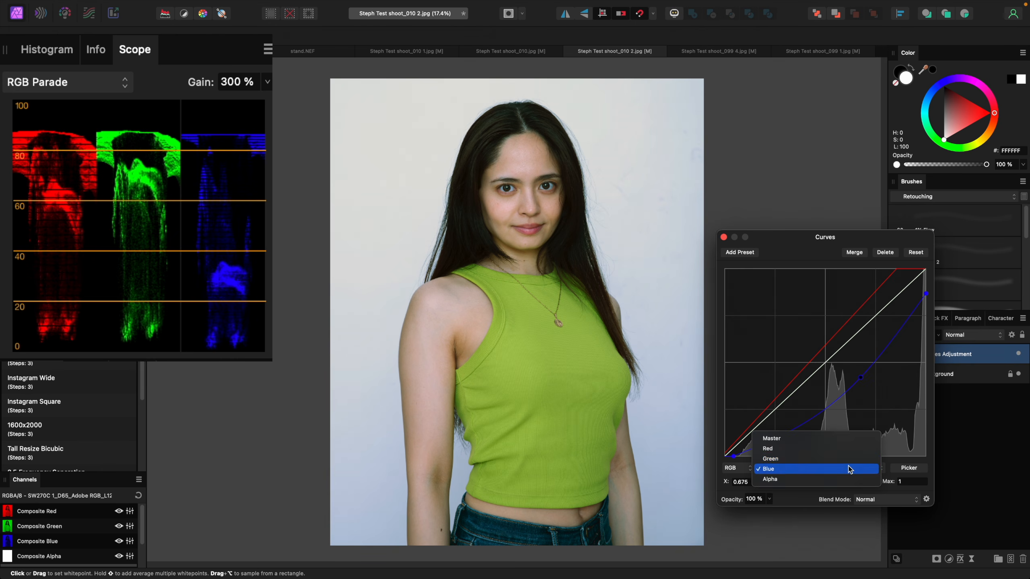
{"action": "left_click", "coordinate": [847, 459]}
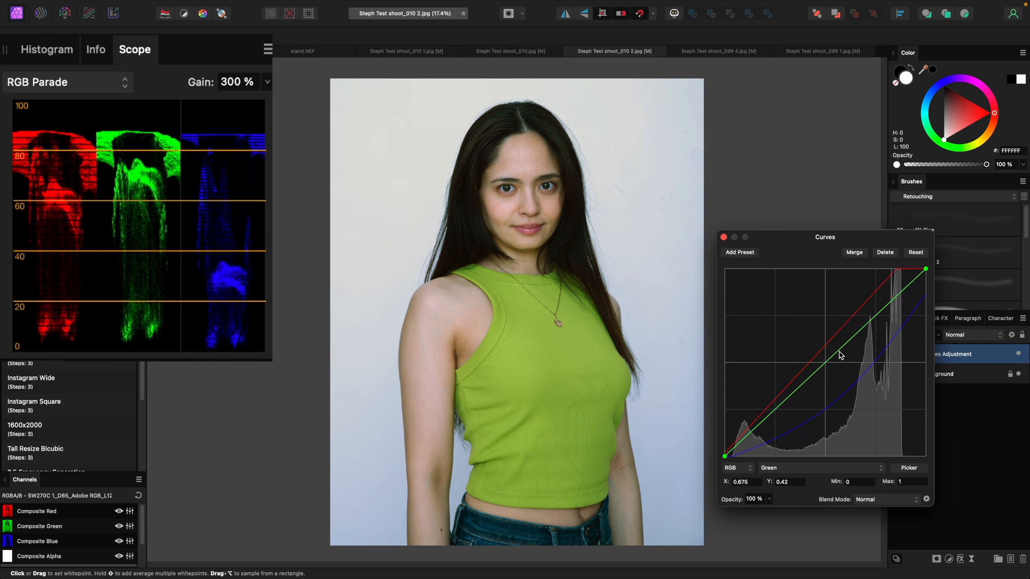
{"action": "left_click", "coordinate": [840, 351]}
{"action": "left_click_drag", "start_coordinate": [840, 352], "coordinate": [847, 361]}
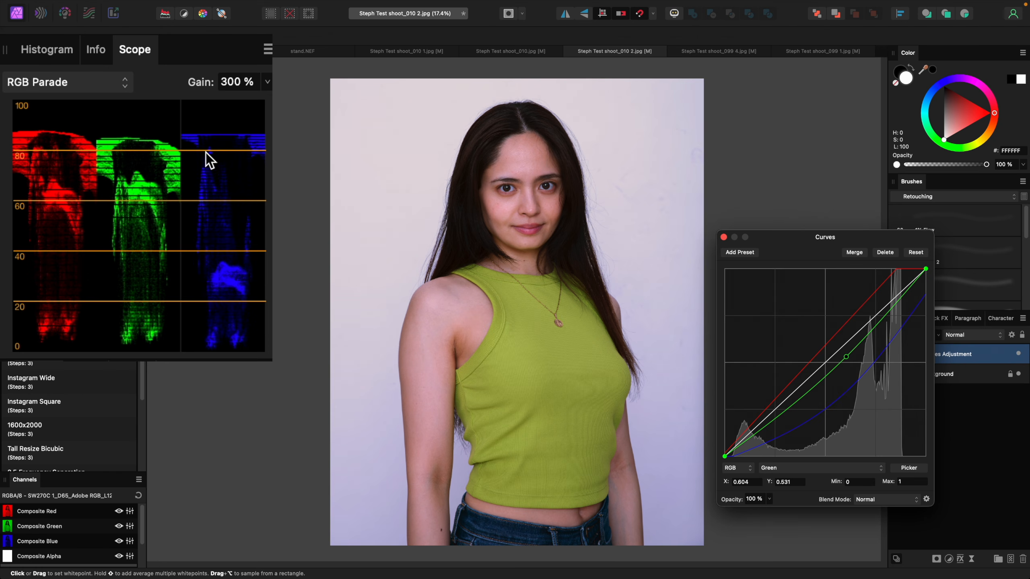
{"action": "left_click", "coordinate": [925, 269]}
{"action": "left_click_drag", "start_coordinate": [925, 269], "coordinate": [923, 270]}
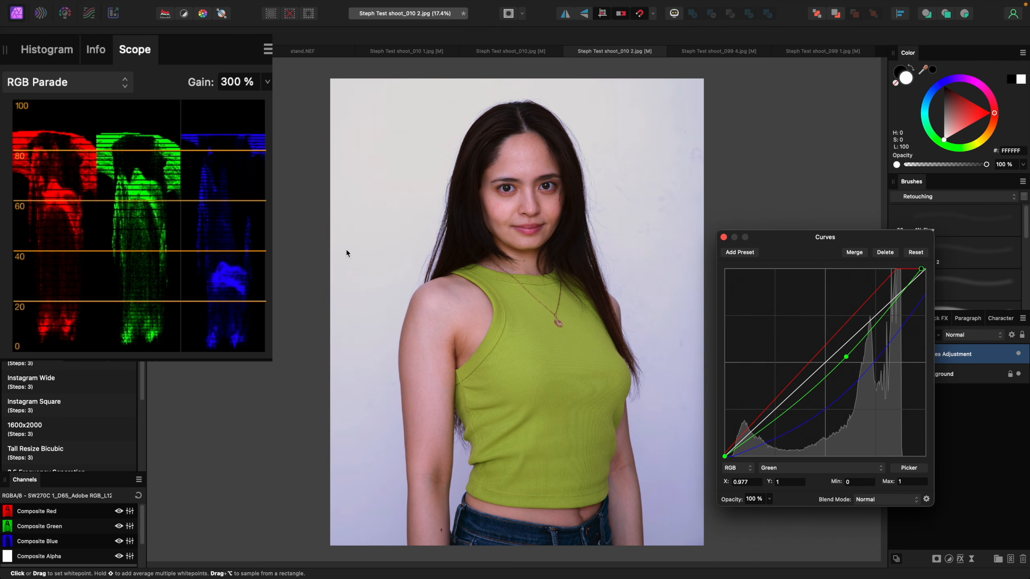
- Set the shadow end of the Curves red channel to Y 0.011
{"action": "left_click", "coordinate": [793, 469]}
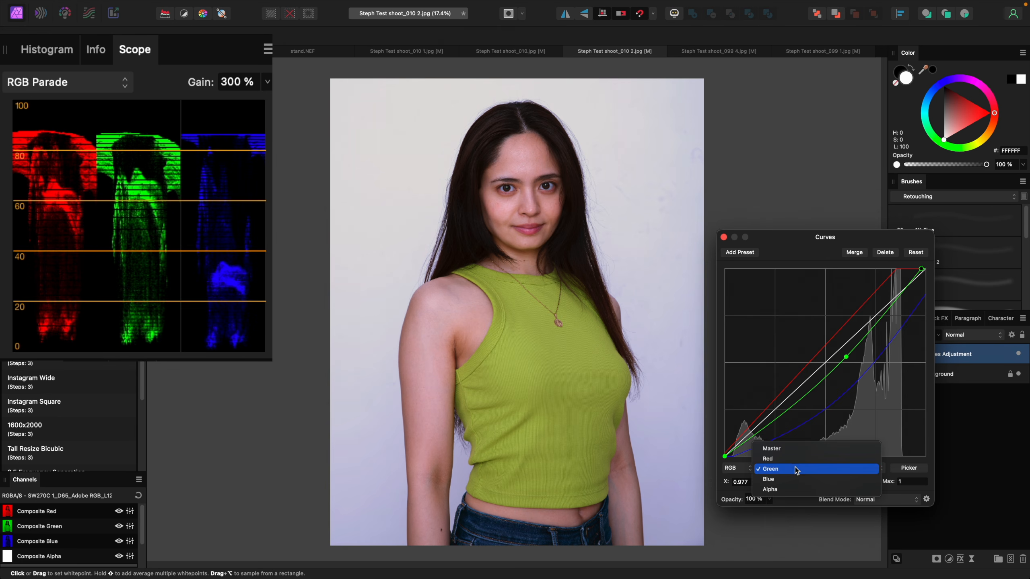
{"action": "left_click", "coordinate": [793, 462]}
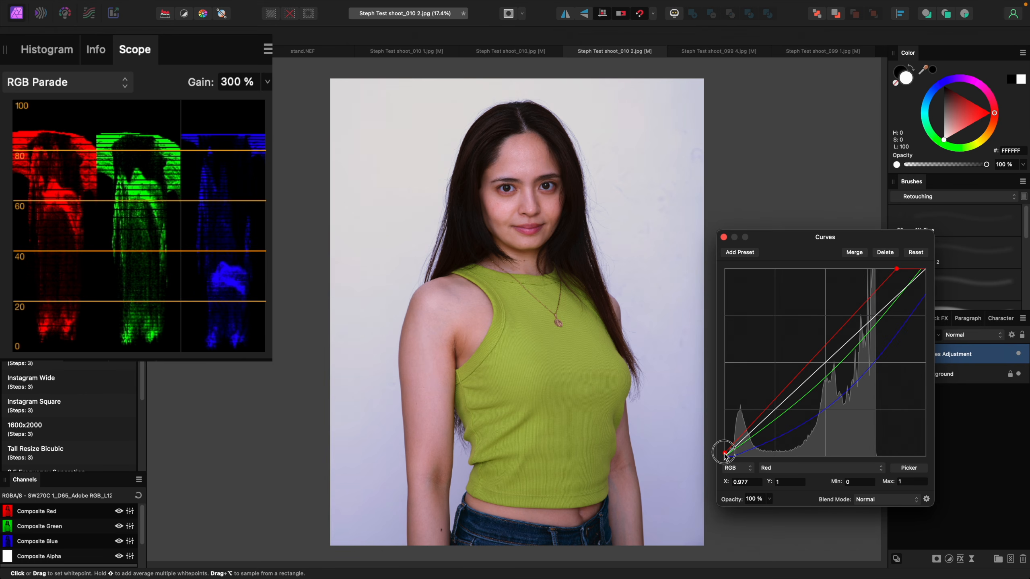
{"action": "left_click_drag", "start_coordinate": [724, 456], "coordinate": [724, 454]}
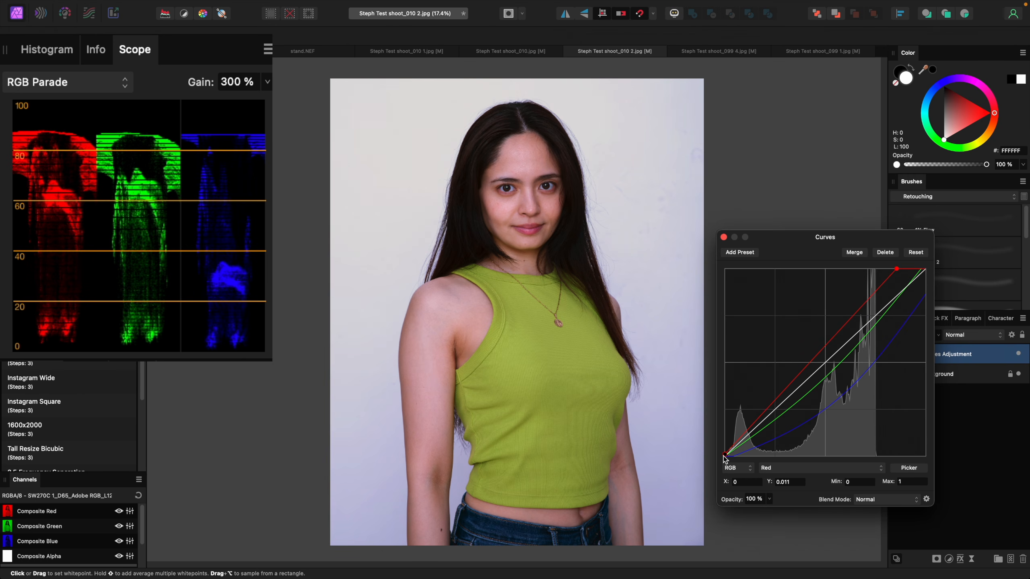
- In the Curves master channel, raise the midtones slightly and lift the shadow end to Y 0.019
{"action": "left_click", "coordinate": [853, 471]}
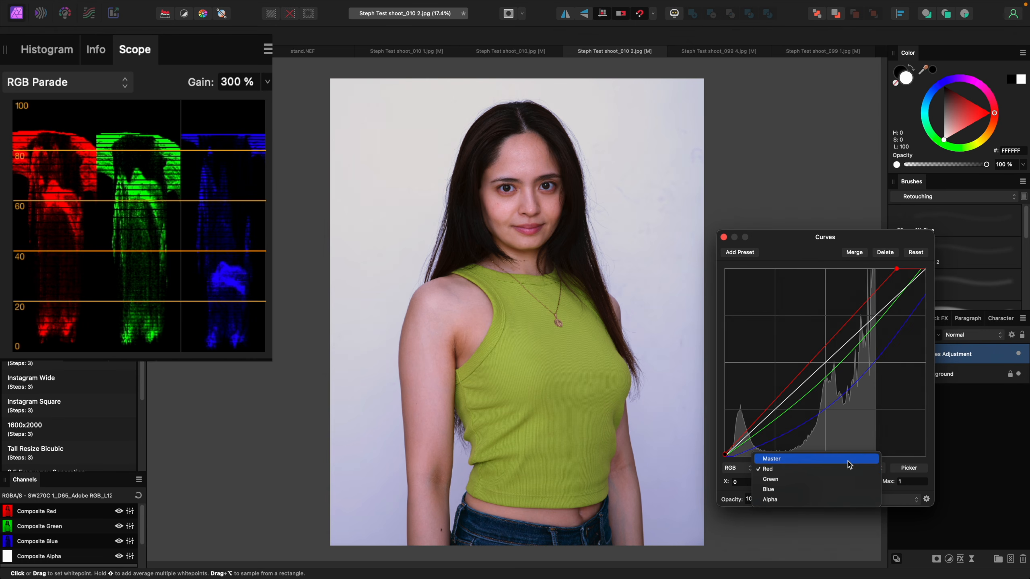
{"action": "left_click", "coordinate": [848, 461]}
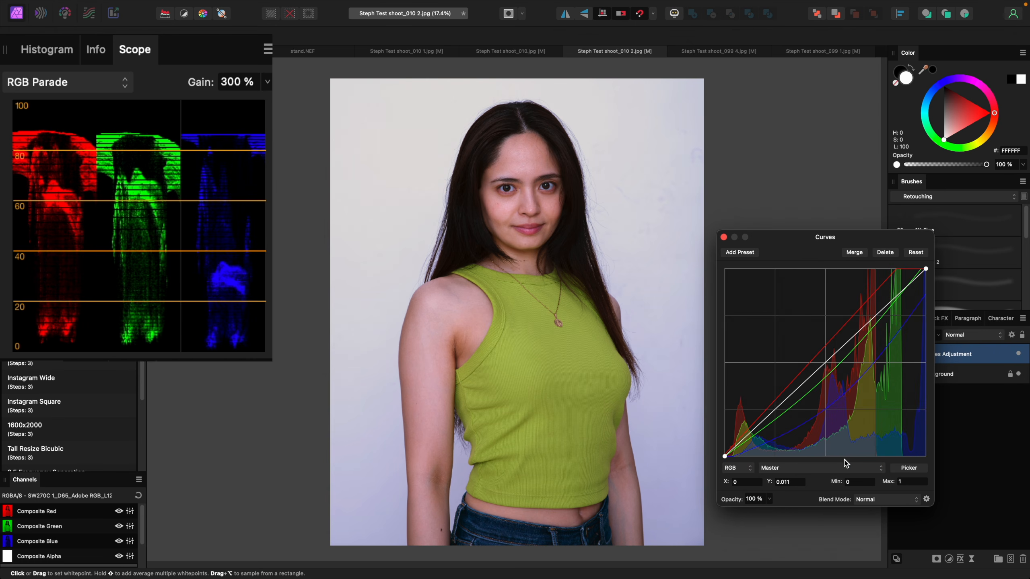
{"action": "left_click", "coordinate": [829, 358]}
{"action": "left_click_drag", "start_coordinate": [828, 357], "coordinate": [839, 344]}
{"action": "left_click_drag", "start_coordinate": [726, 456], "coordinate": [724, 453]}
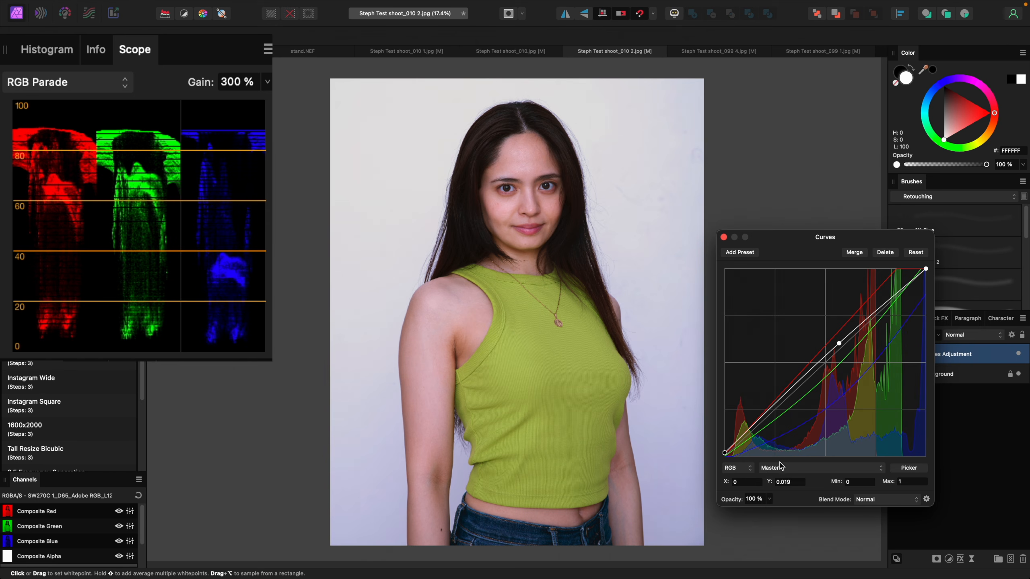
- Add a midtone point to the Curves red channel and raise it to X 0.507, Y 0.614
{"action": "left_click", "coordinate": [790, 468]}
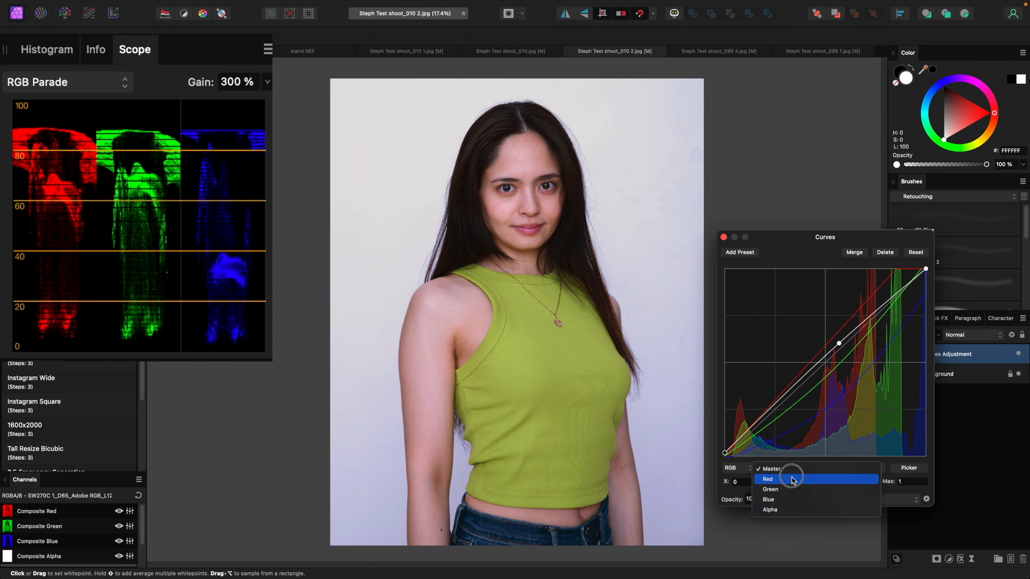
{"action": "left_click", "coordinate": [791, 480]}
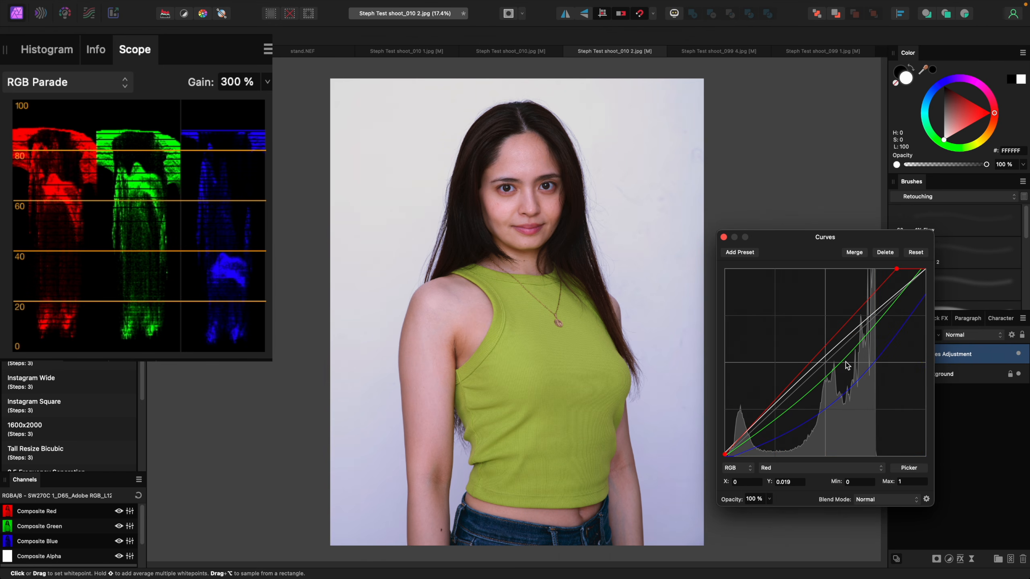
{"action": "left_click", "coordinate": [827, 347]}
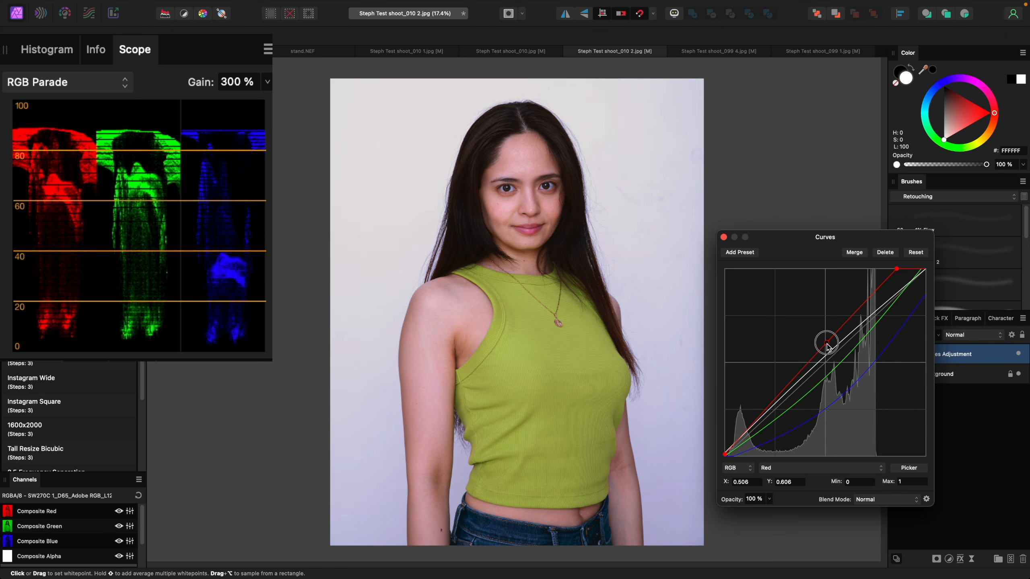
{"action": "left_click_drag", "start_coordinate": [827, 347], "coordinate": [828, 345]}
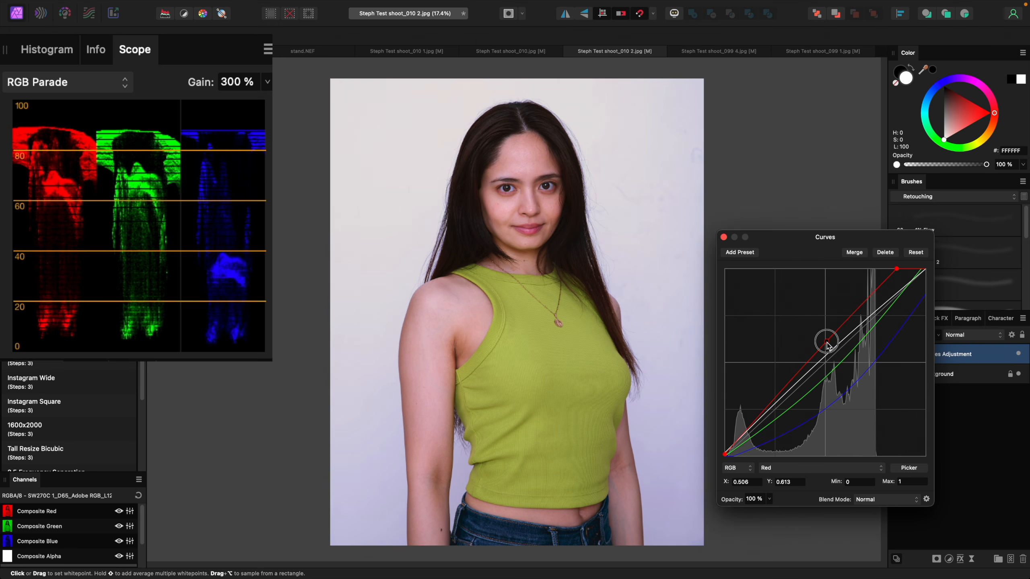
{"action": "left_click", "coordinate": [827, 342]}
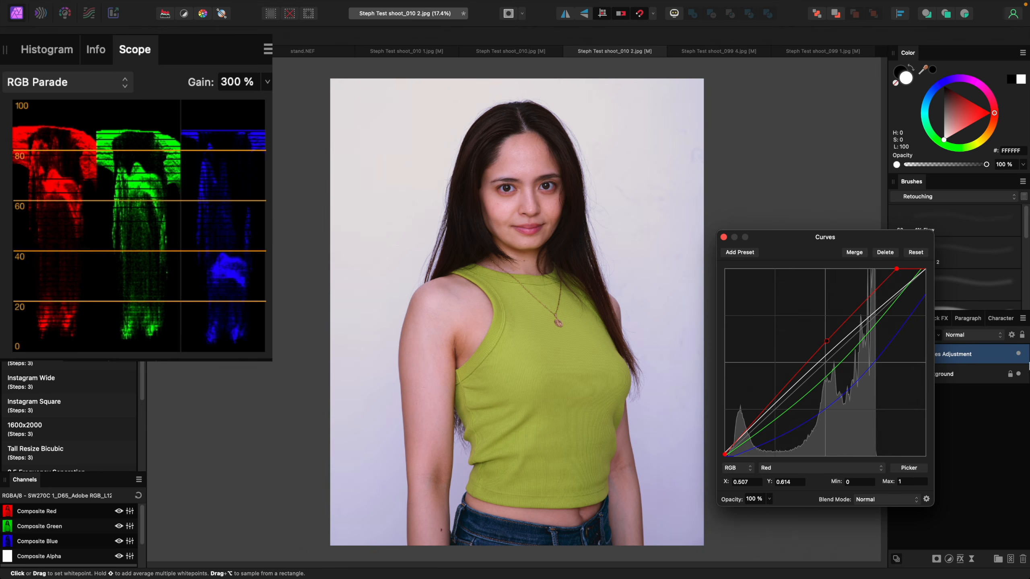
- Compare the photo with the Curves adjustment off and on, and against the portrait in the "010 1" document
{"action": "left_click", "coordinate": [1018, 354]}
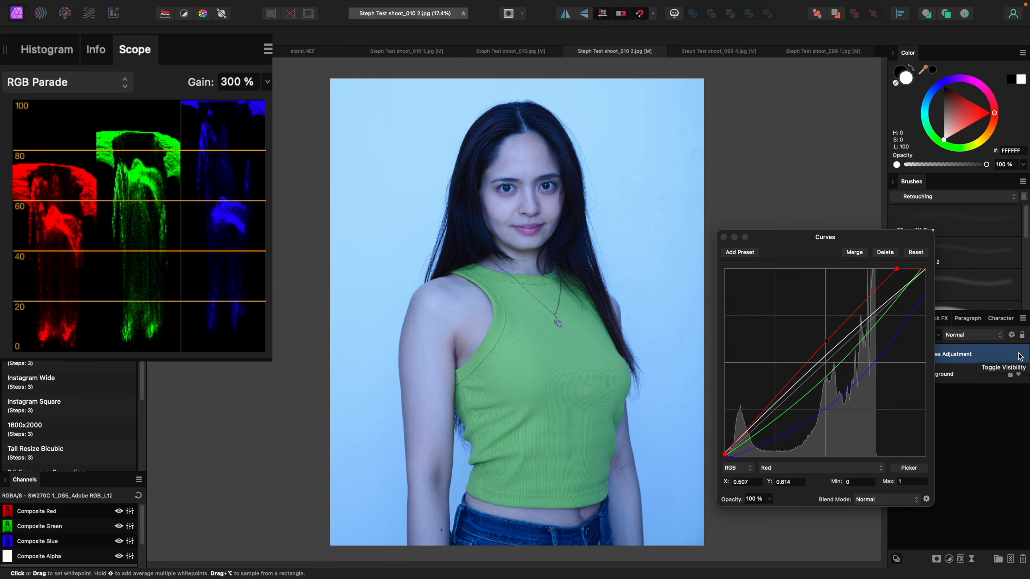
{"action": "left_click", "coordinate": [1018, 354]}
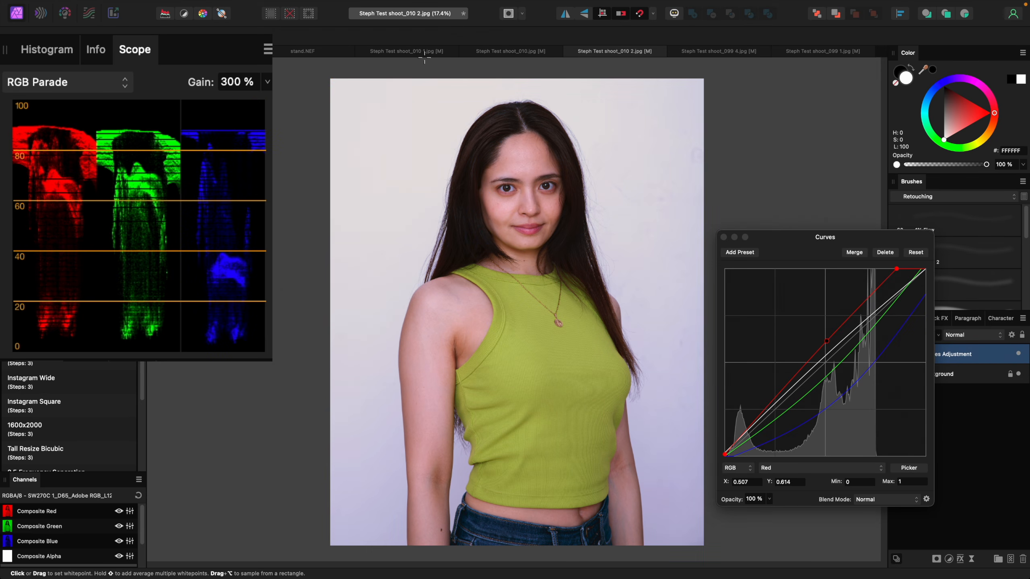
{"action": "left_click", "coordinate": [407, 53]}
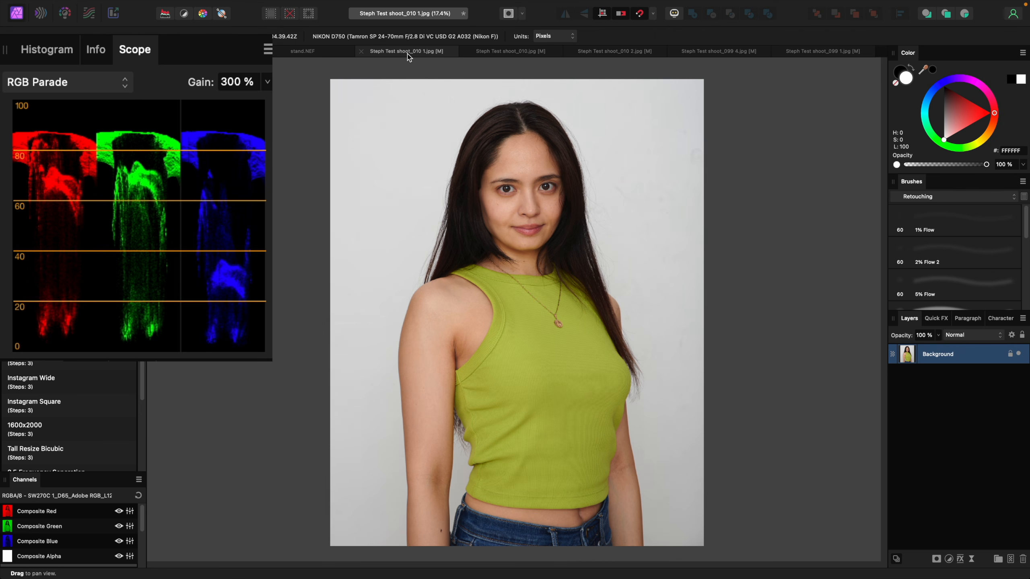
{"action": "left_click", "coordinate": [602, 53]}
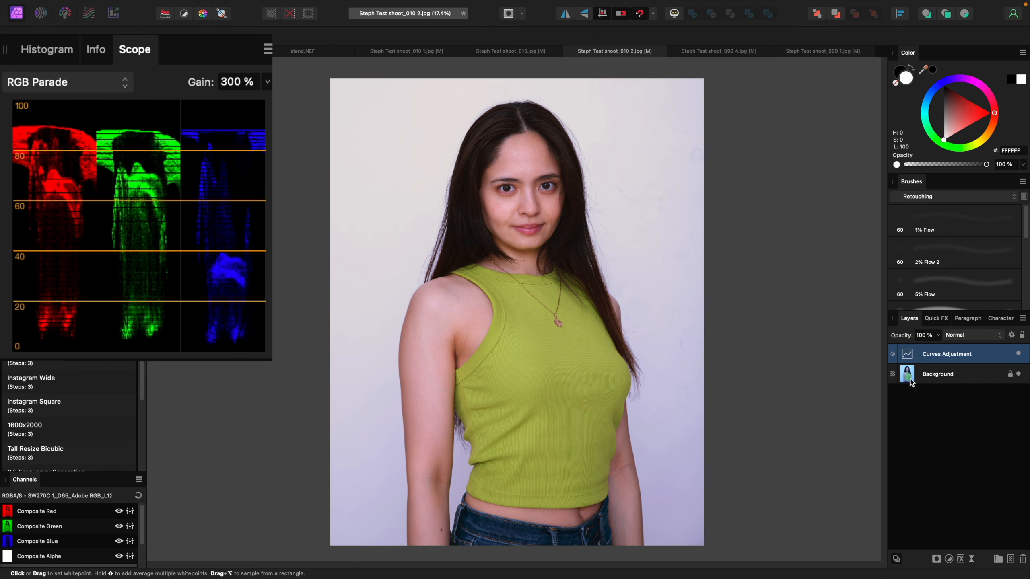
- Reopen the Curves adjustment and, in the blue channel, add a point near X 0.462 and lower the midtone point to X 0.685, Y 0.406
{"action": "double_click", "coordinate": [909, 355]}
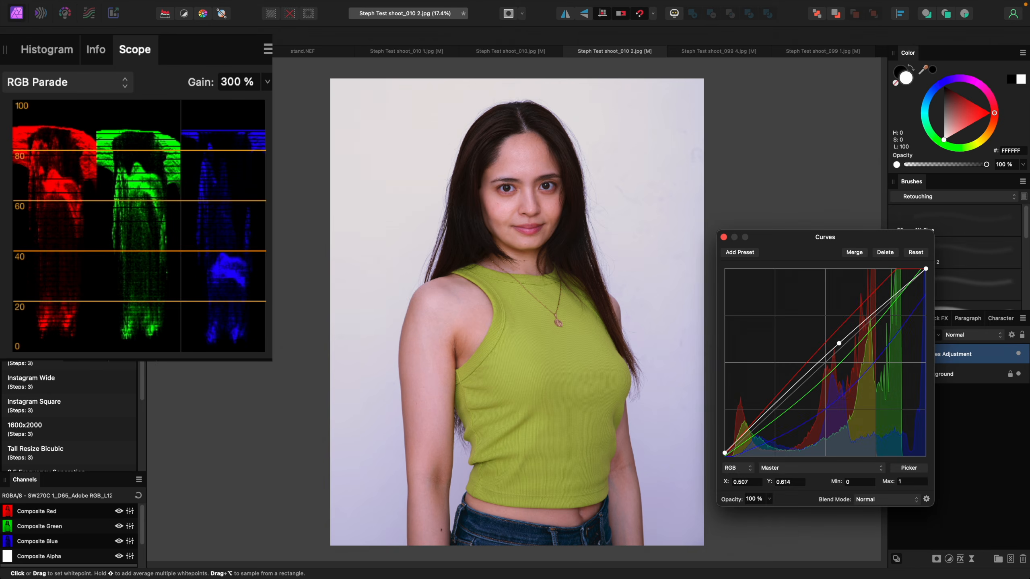
{"action": "left_click", "coordinate": [804, 470]}
{"action": "left_click", "coordinate": [792, 495]}
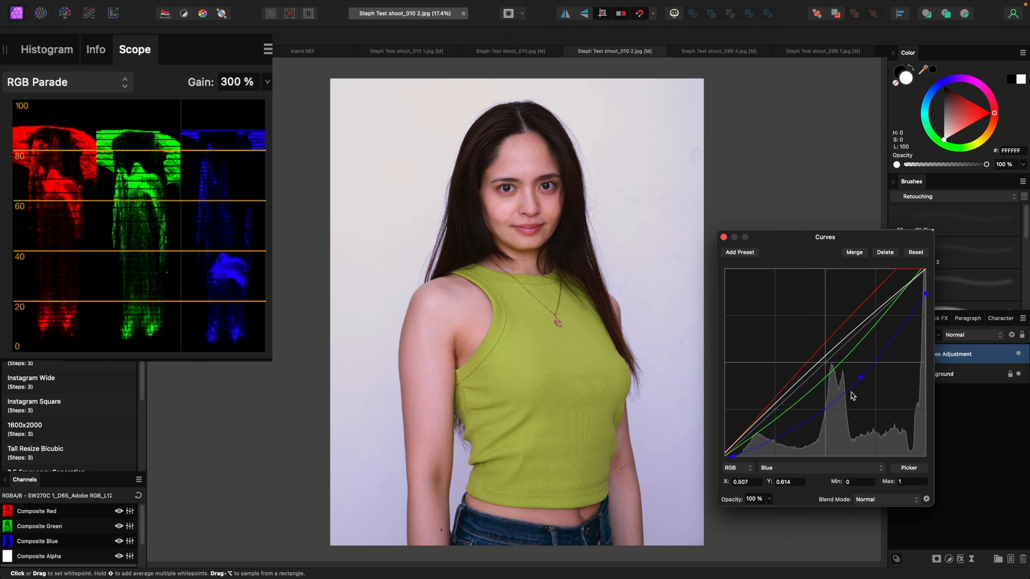
{"action": "left_click", "coordinate": [816, 417]}
{"action": "left_click_drag", "start_coordinate": [818, 420], "coordinate": [818, 422]}
{"action": "left_click", "coordinate": [862, 380]}
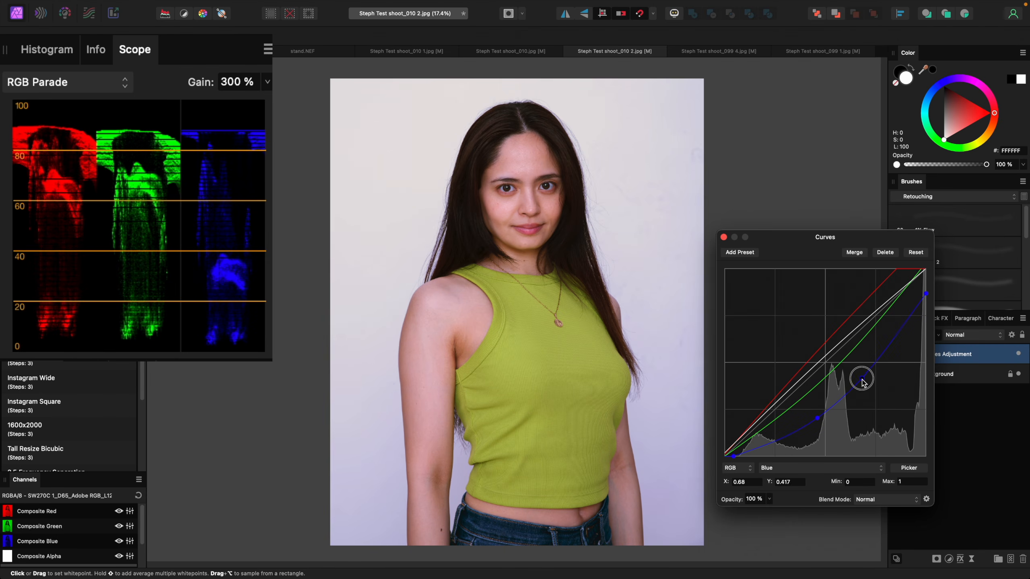
{"action": "left_click_drag", "start_coordinate": [863, 382], "coordinate": [862, 384]}
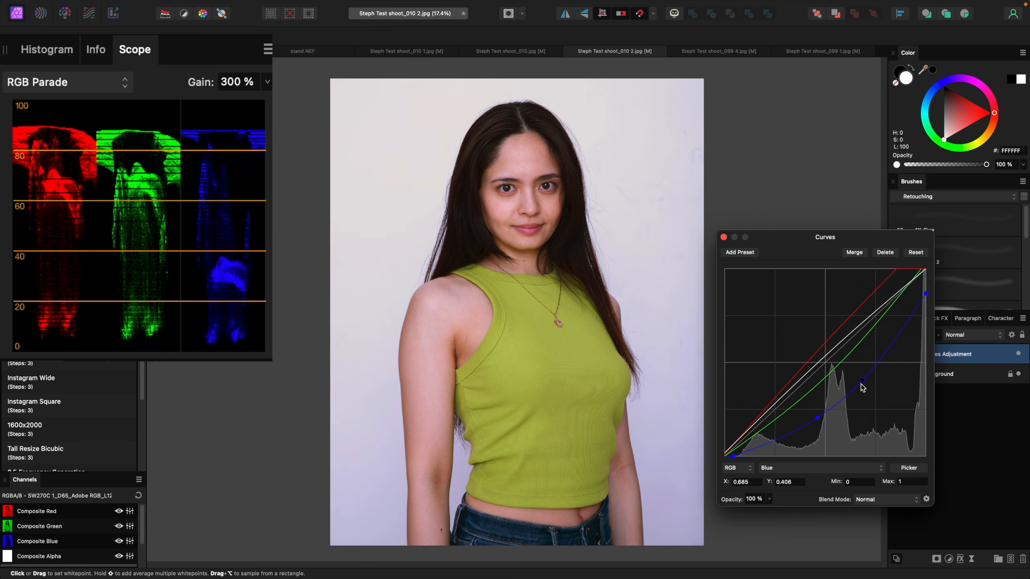
{"action": "left_click", "coordinate": [817, 422]}
- In the Curves green channel, add a point at X 0.44, Y 0.351, set the midtone point to X 0.608, Y 0.521, and compare before and after
{"action": "left_click", "coordinate": [818, 469]}
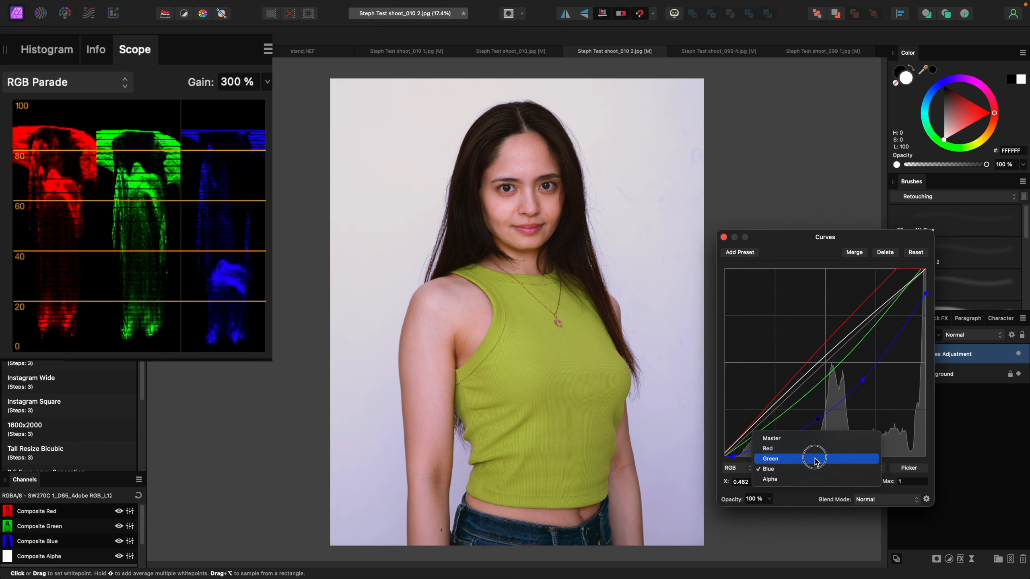
{"action": "left_click", "coordinate": [816, 460]}
{"action": "left_click", "coordinate": [814, 392]}
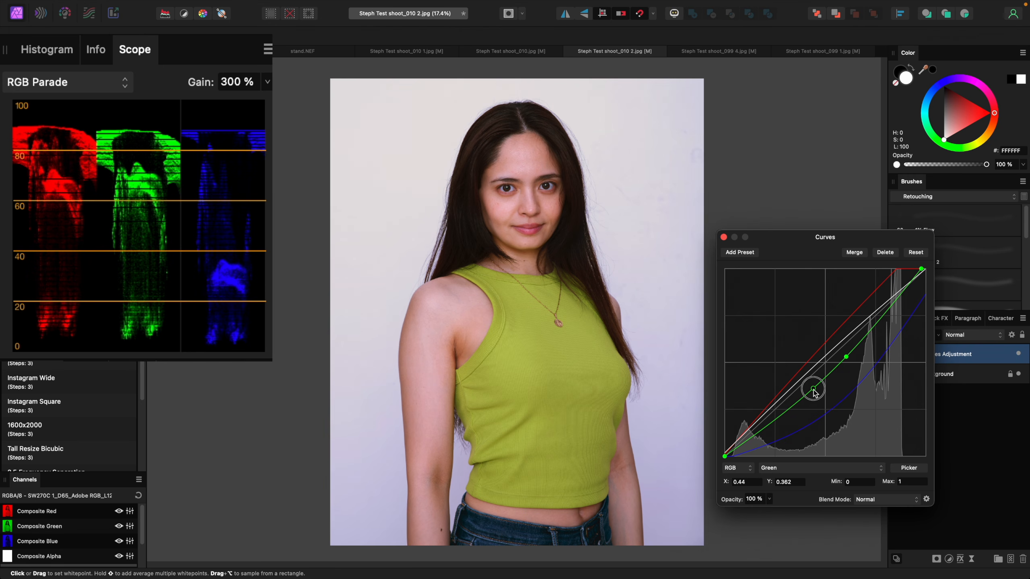
{"action": "left_click_drag", "start_coordinate": [815, 392], "coordinate": [813, 389]}
{"action": "left_click_drag", "start_coordinate": [846, 359], "coordinate": [814, 393]}
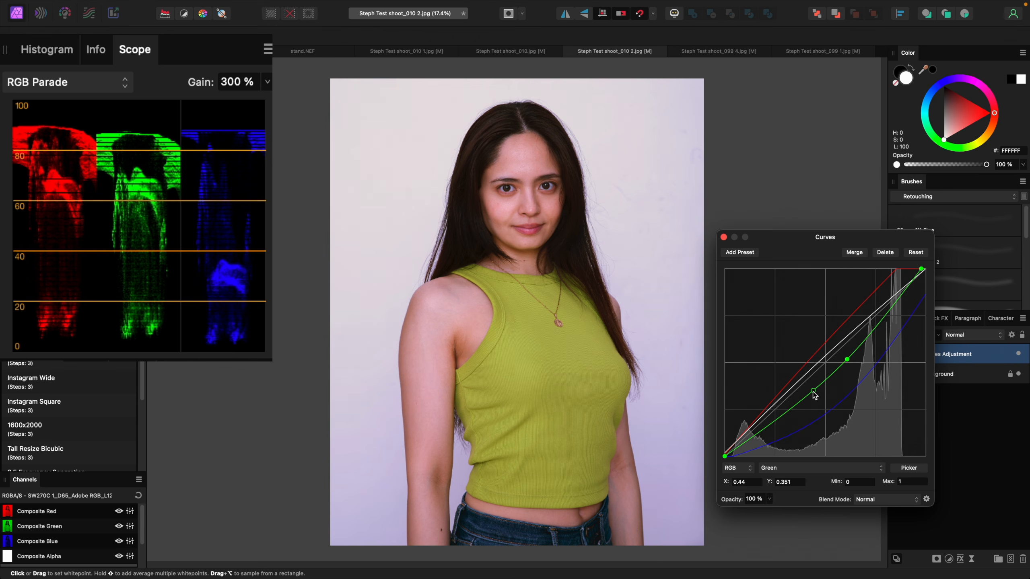
{"action": "left_click", "coordinate": [847, 360]}
{"action": "left_click_drag", "start_coordinate": [847, 358], "coordinate": [847, 359]}
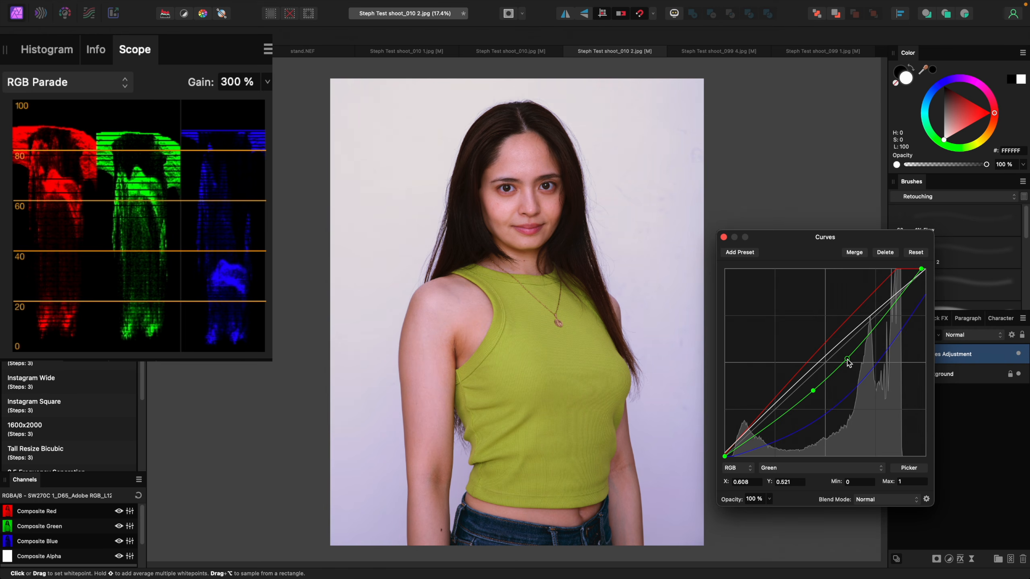
{"action": "left_click", "coordinate": [1018, 354]}
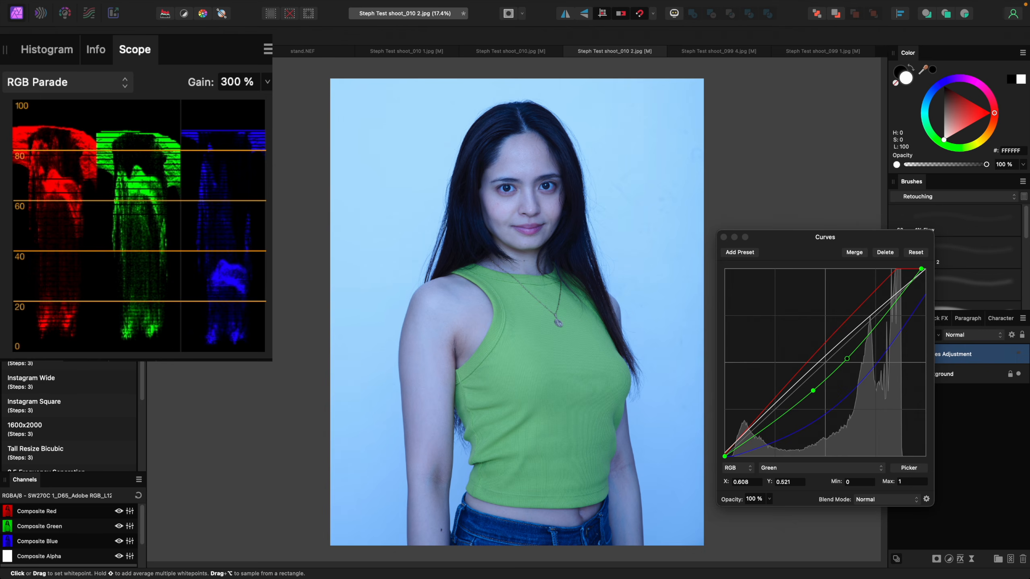
{"action": "left_click", "coordinate": [1019, 354]}
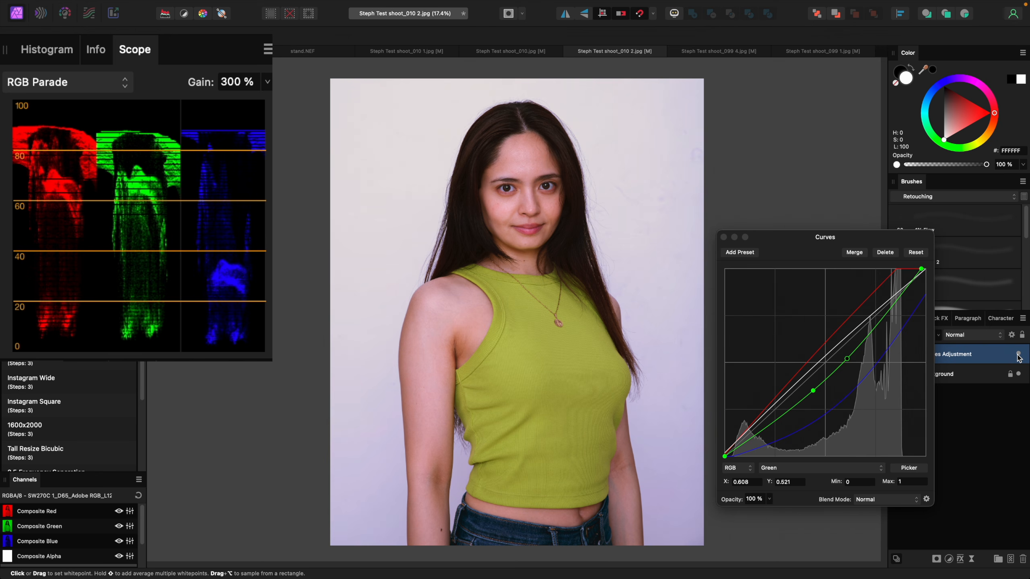
- Raise the midtone point of the Curves red channel to Y 0.619
{"action": "left_click", "coordinate": [846, 468]}
{"action": "left_click", "coordinate": [839, 459]}
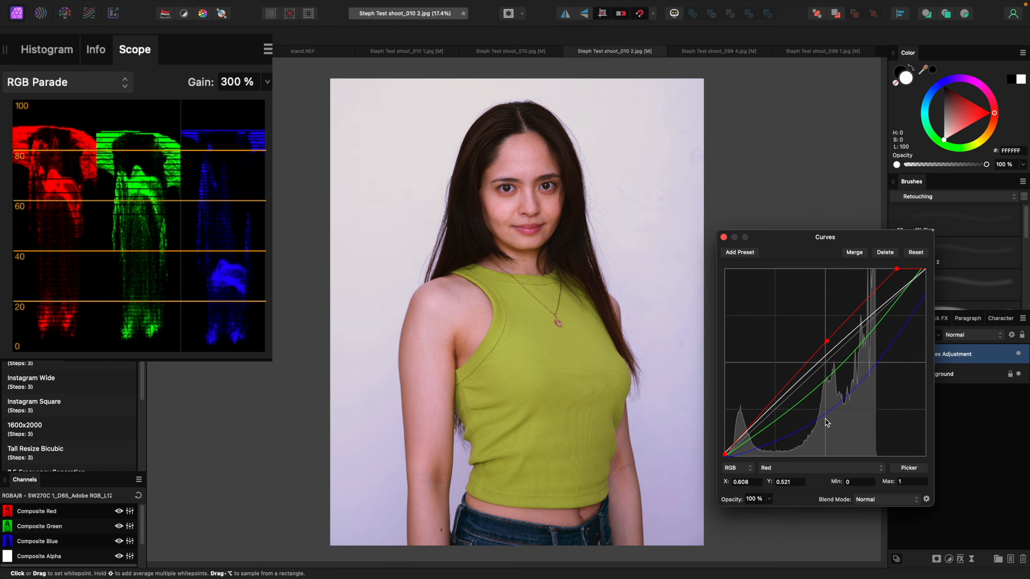
{"action": "left_click_drag", "start_coordinate": [828, 341], "coordinate": [826, 340]}
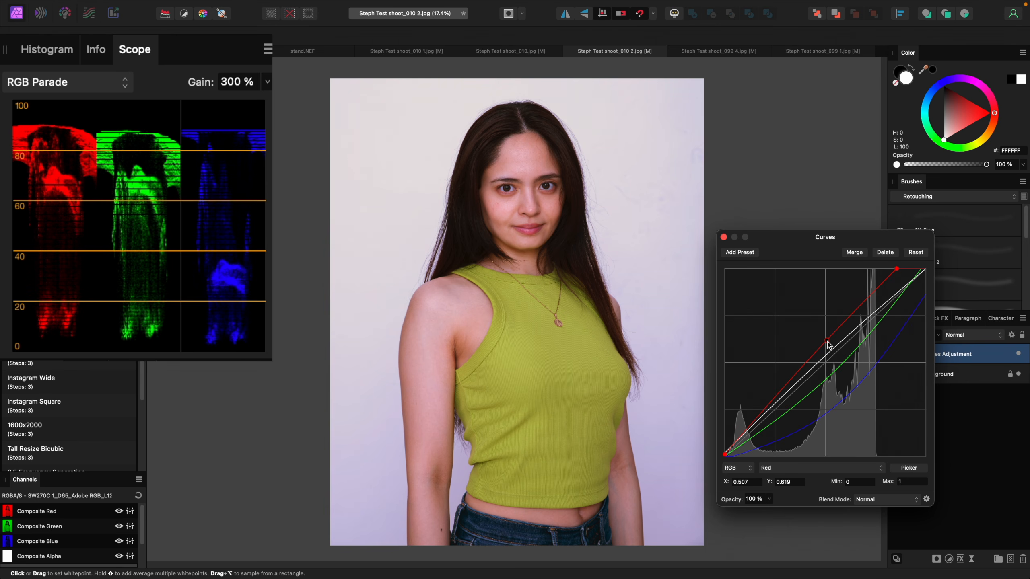
- Add an HSL adjustment above the Curves adjustment, target the reds, and switch the scope to Vectorscope
{"action": "left_click", "coordinate": [967, 374]}
{"action": "left_click", "coordinate": [964, 356]}
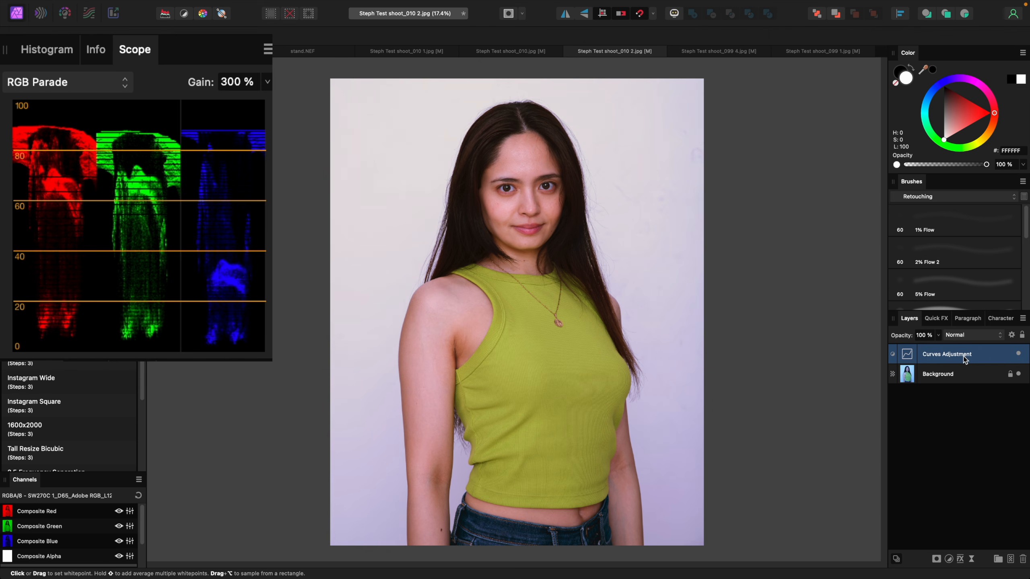
{"action": "left_click", "coordinate": [949, 558]}
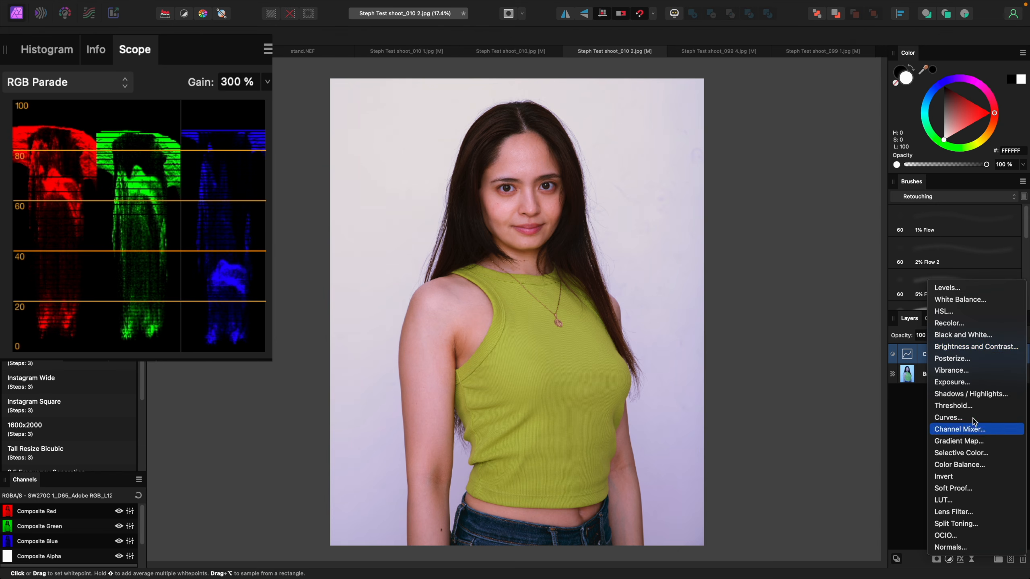
{"action": "left_click", "coordinate": [946, 311]}
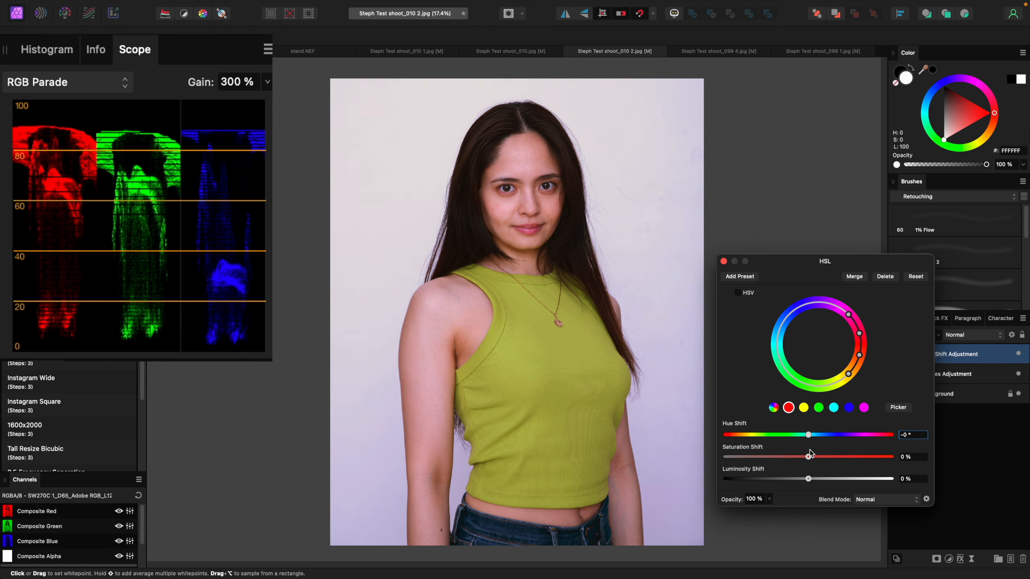
{"action": "mouse_move", "coordinate": [808, 457]}
{"action": "left_mouse_down"}
{"action": "mouse_move", "coordinate": [756, 456]}
{"action": "mouse_move", "coordinate": [883, 466]}
{"action": "mouse_move", "coordinate": [815, 458]}
{"action": "left_mouse_up"}
{"action": "left_click", "coordinate": [109, 86]}
{"action": "left_click", "coordinate": [108, 127]}
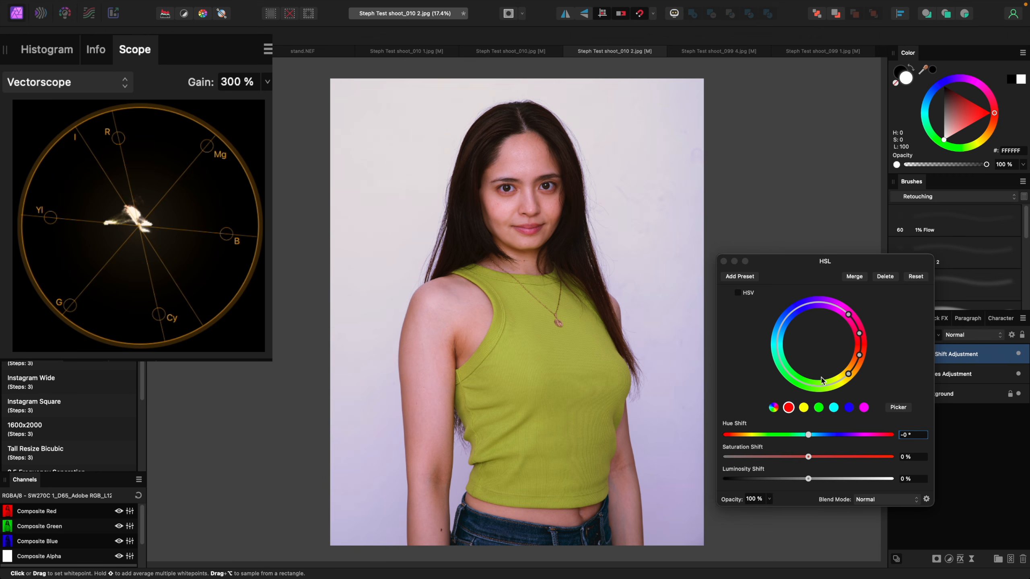
- Set the reds' hue shift to -6.2° in the HSL adjustment and compare the photo before and after
{"action": "left_click", "coordinate": [808, 435]}
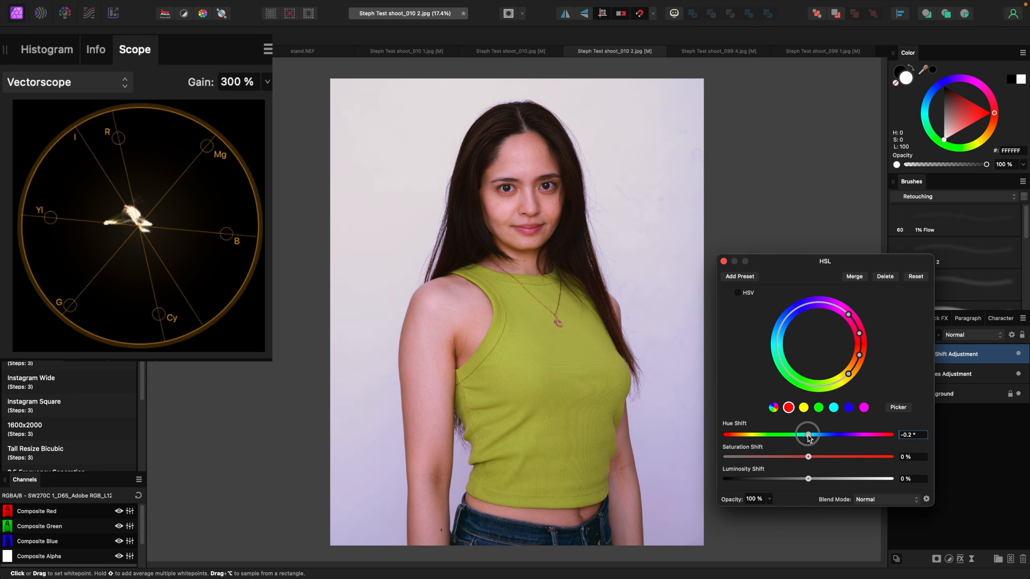
{"action": "left_click_drag", "start_coordinate": [808, 435], "coordinate": [805, 435]}
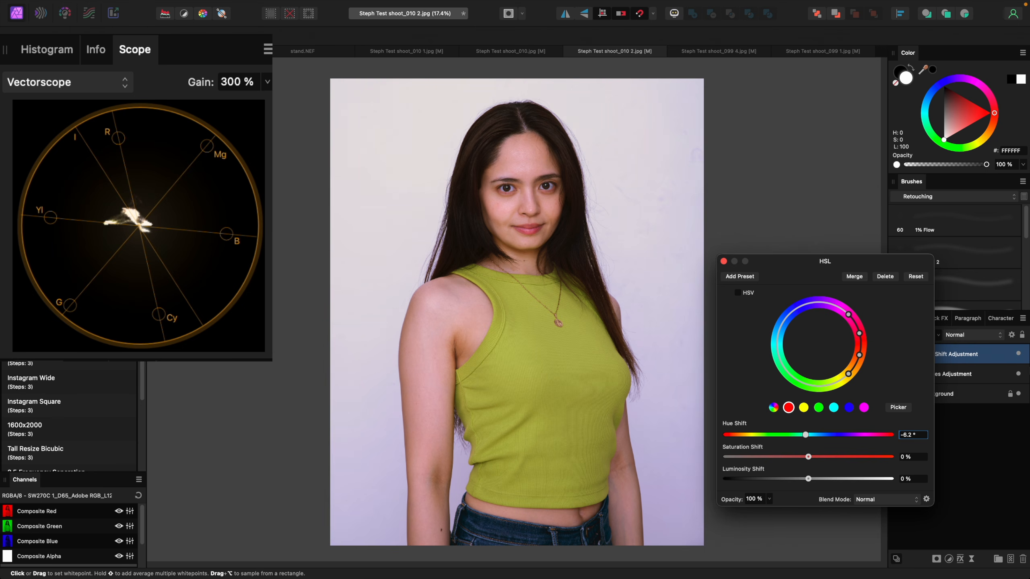
{"action": "left_click", "coordinate": [1019, 355]}
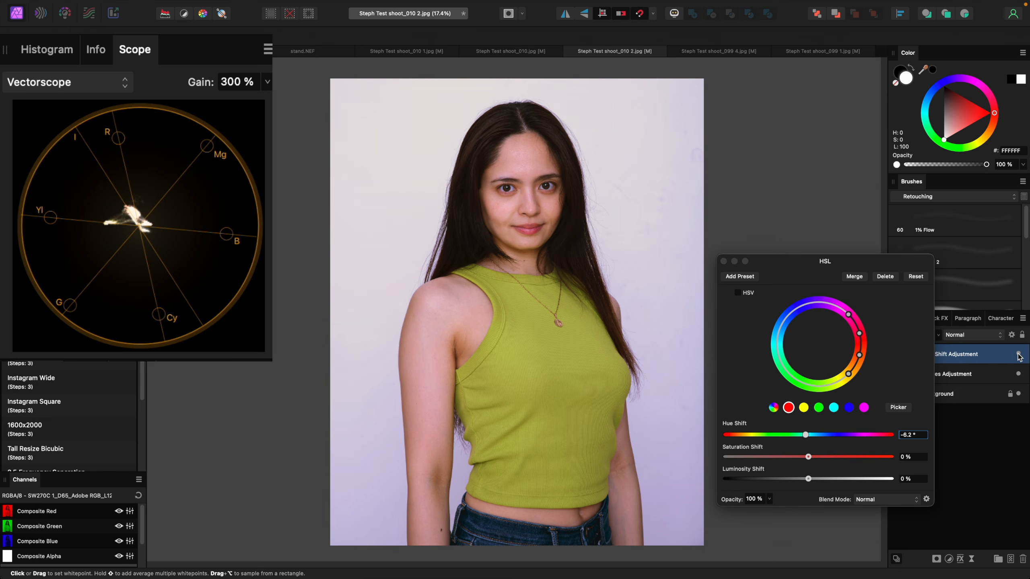
{"action": "left_click", "coordinate": [1019, 355]}
- Set the reds' saturation shift to 2% and luminosity shift to 4%, and compare the photo with the HSL adjustment off and on
{"action": "left_click_drag", "start_coordinate": [808, 457], "coordinate": [814, 483]}
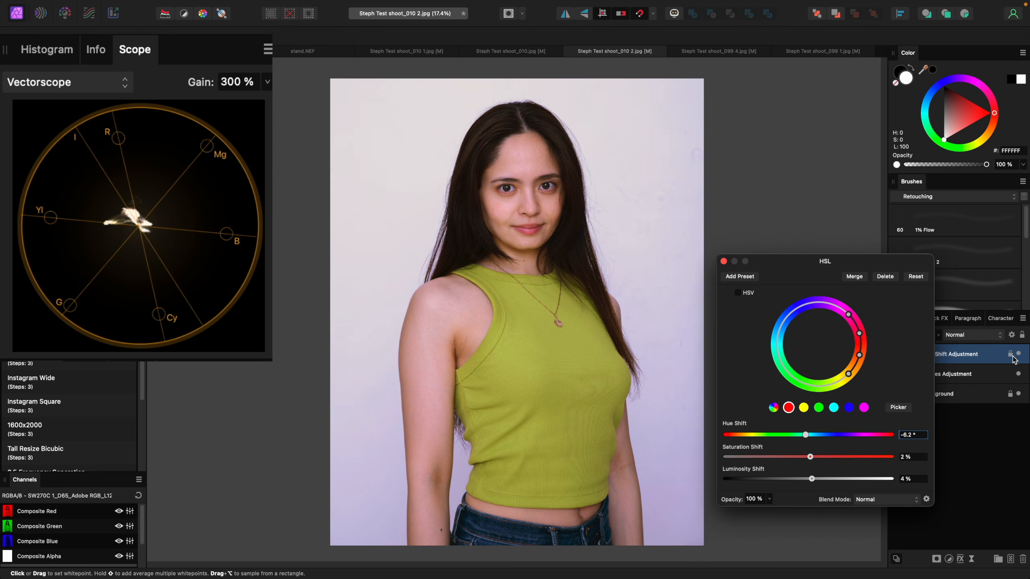
{"action": "left_click", "coordinate": [1019, 354]}
{"action": "left_click", "coordinate": [1018, 354]}
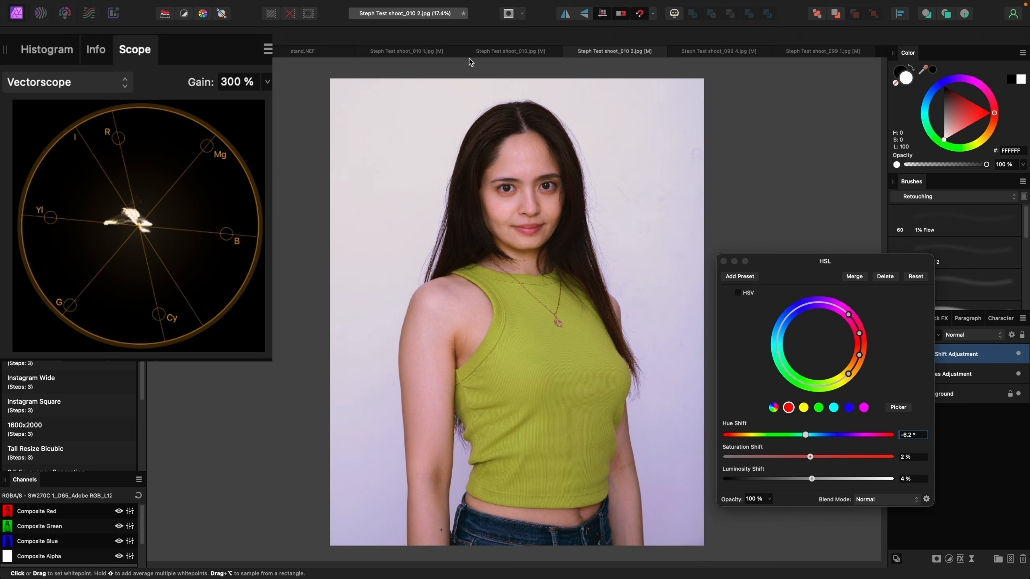
- Compare the corrected photo with its uncorrected version and with the reference portrait in the "010 1" document
{"action": "left_click", "coordinate": [416, 52]}
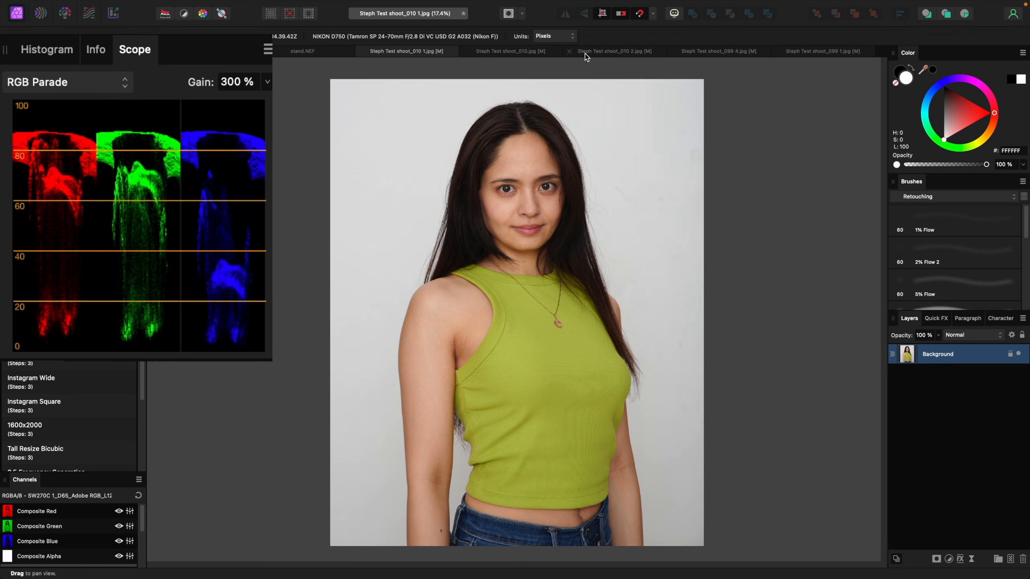
{"action": "left_click", "coordinate": [597, 52]}
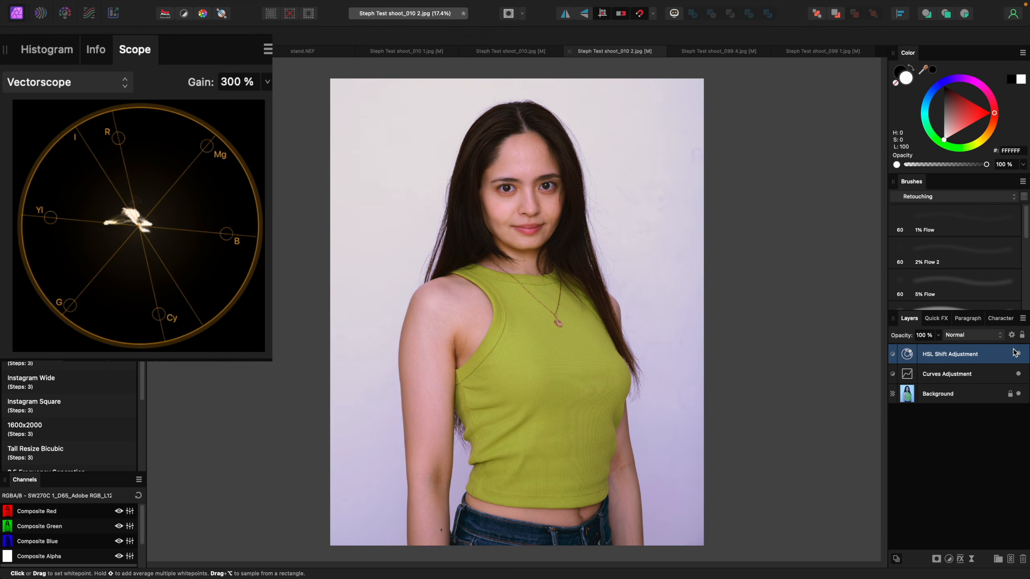
{"action": "left_click", "coordinate": [1019, 354]}
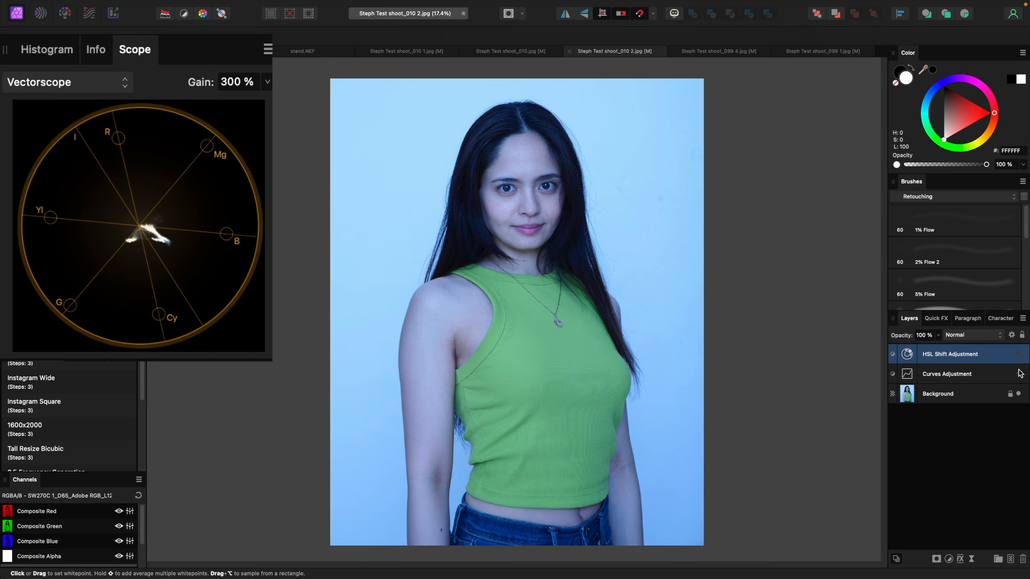
{"action": "left_click", "coordinate": [1020, 356]}
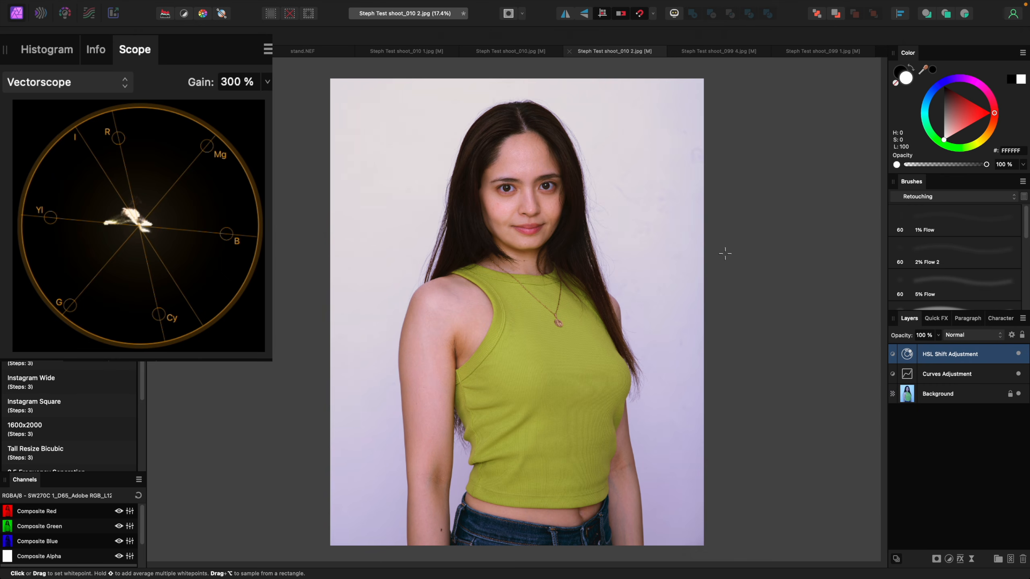
{"action": "left_click", "coordinate": [416, 57]}
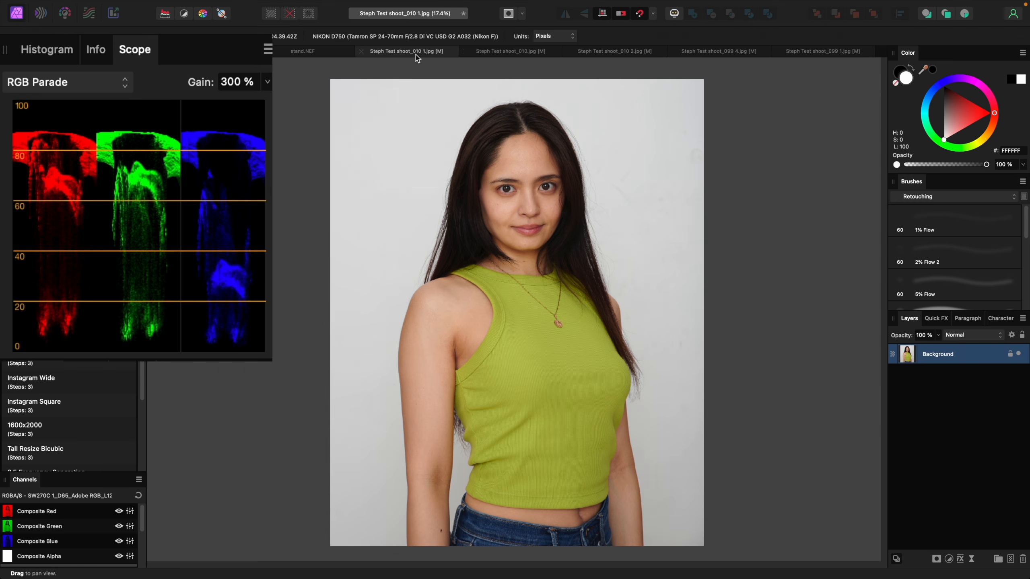
{"action": "left_click", "coordinate": [518, 54]}
{"action": "left_click", "coordinate": [597, 55]}
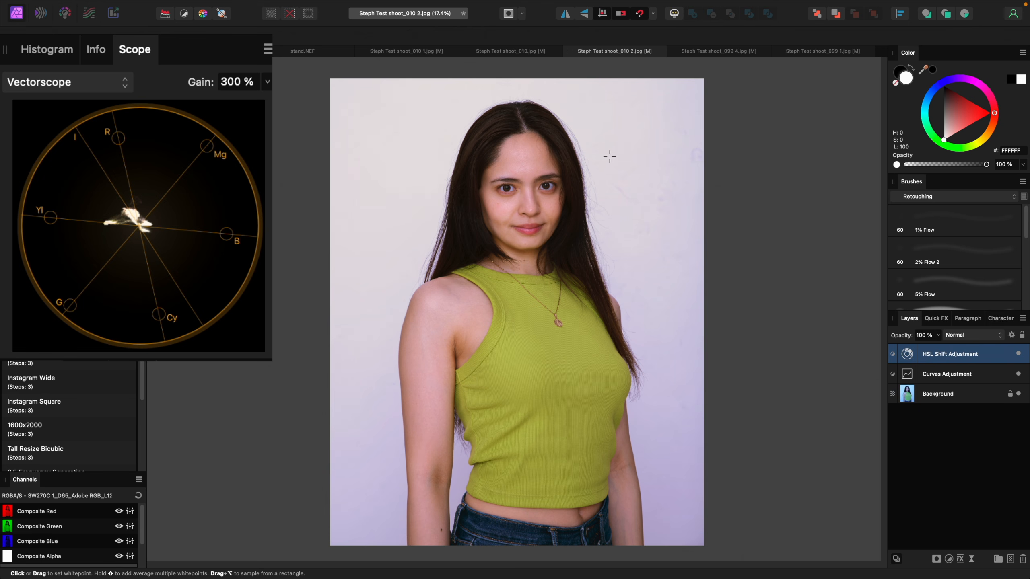
- Switch the scope back to RGB Parade and add a Curves adjustment to the portrait in the "099 4" document
{"action": "left_click", "coordinate": [67, 95]}
{"action": "left_click", "coordinate": [54, 48]}
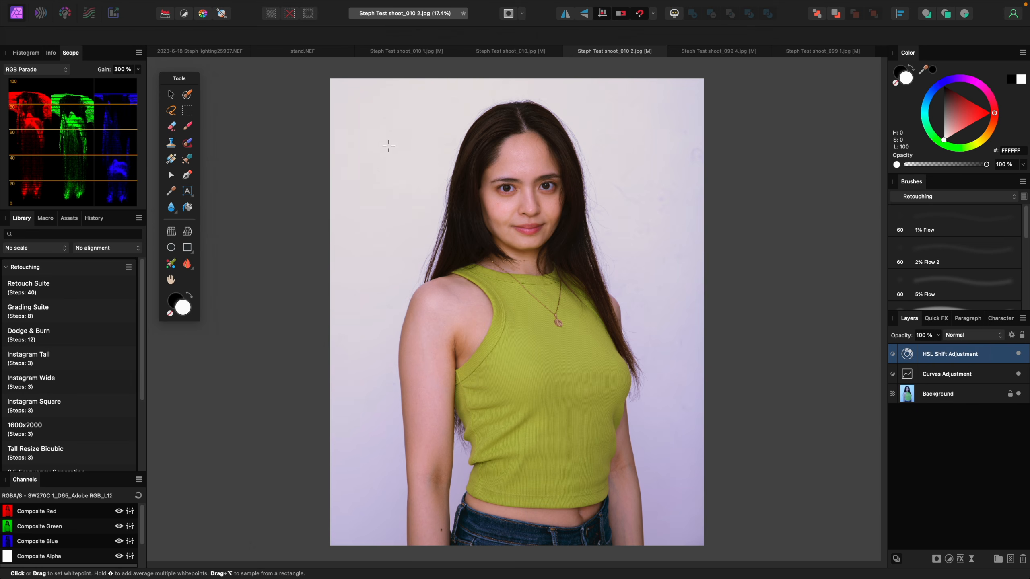
{"action": "left_click", "coordinate": [726, 54]}
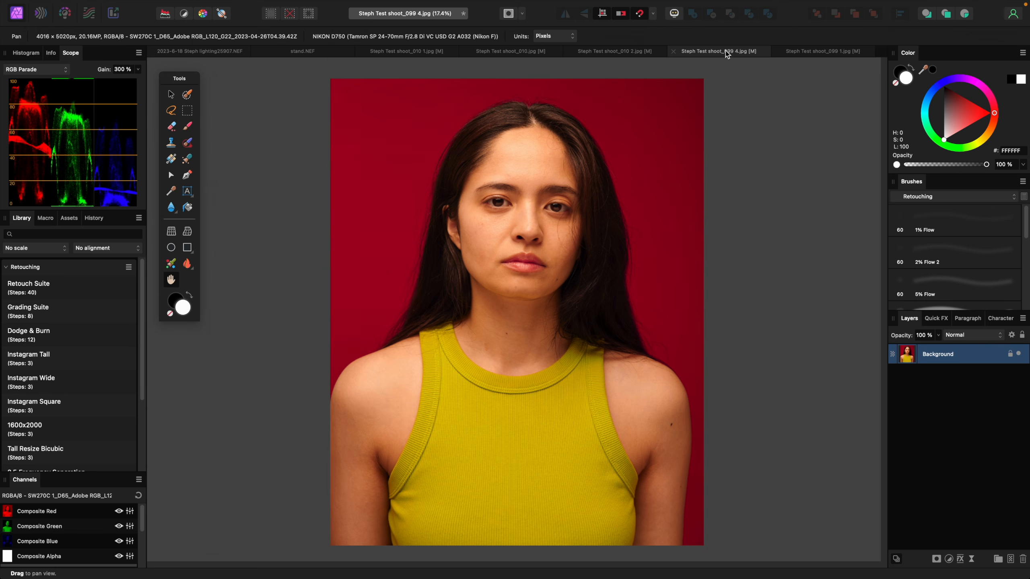
{"action": "left_click", "coordinate": [948, 559]}
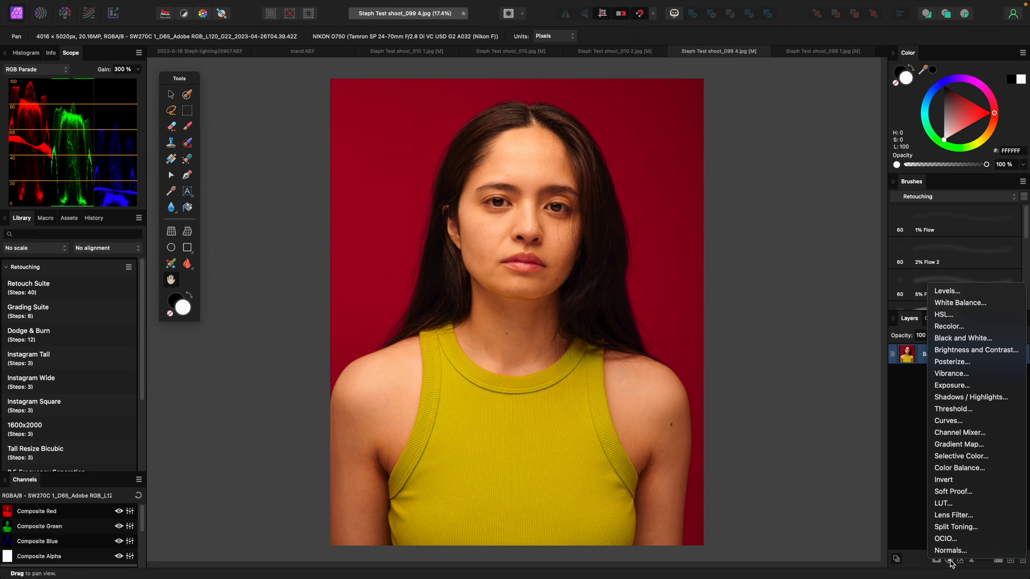
{"action": "left_click", "coordinate": [948, 421]}
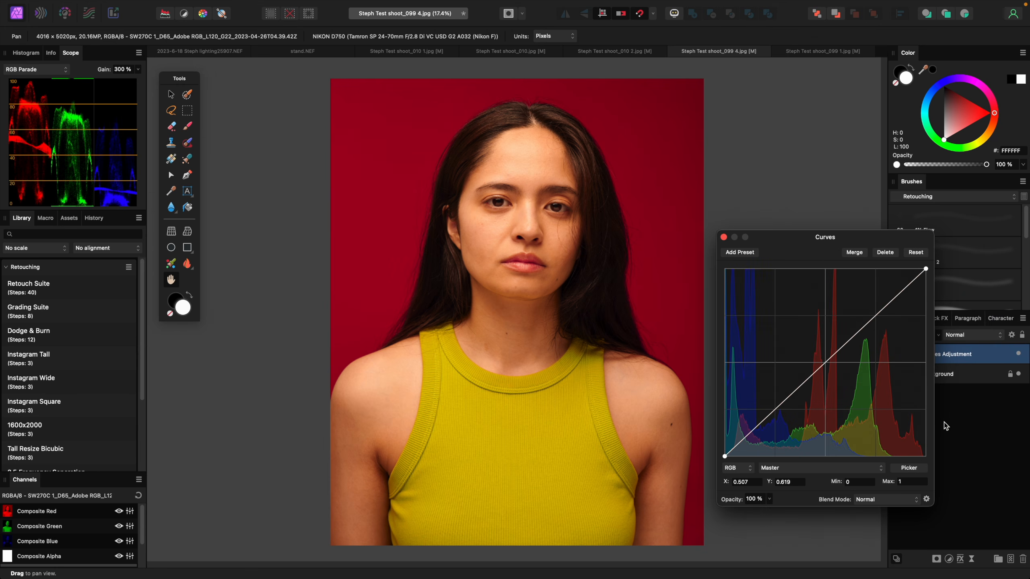
- In the Curves red channel, pull the midtones down with a point at X 0.568, Y 0.47
{"action": "left_click", "coordinate": [831, 472]}
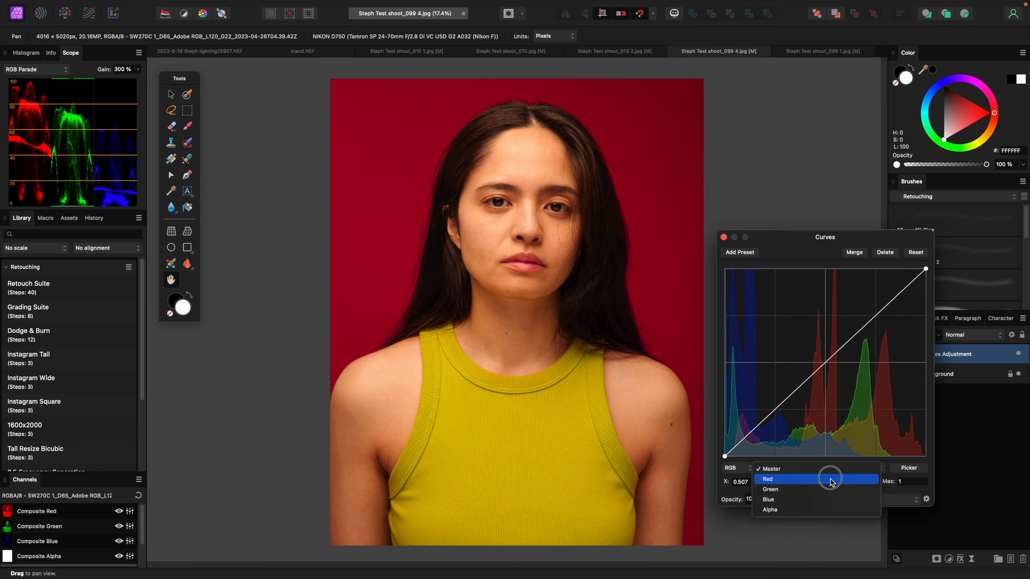
{"action": "left_click", "coordinate": [831, 481]}
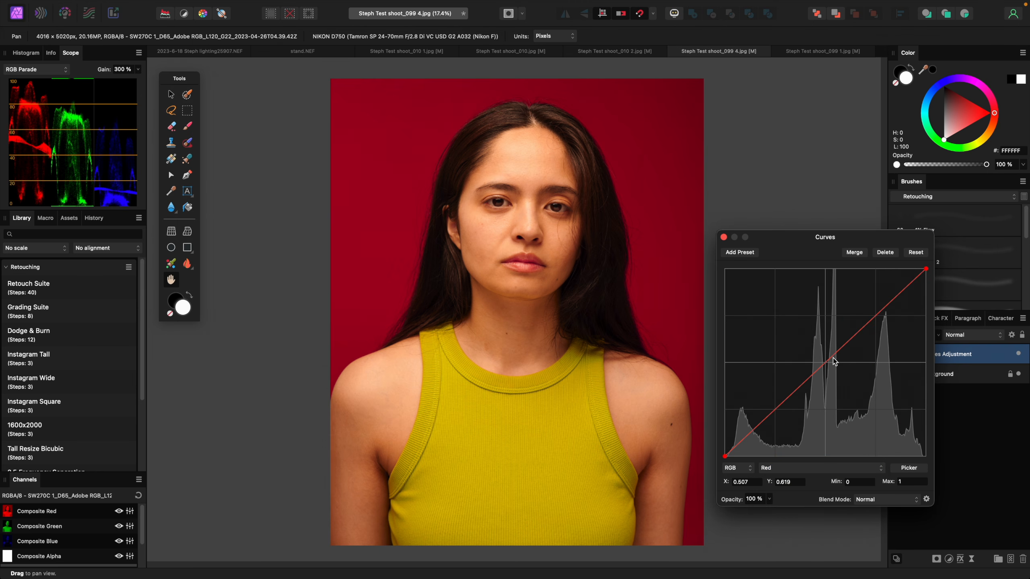
{"action": "left_click_drag", "start_coordinate": [830, 360], "coordinate": [840, 372]}
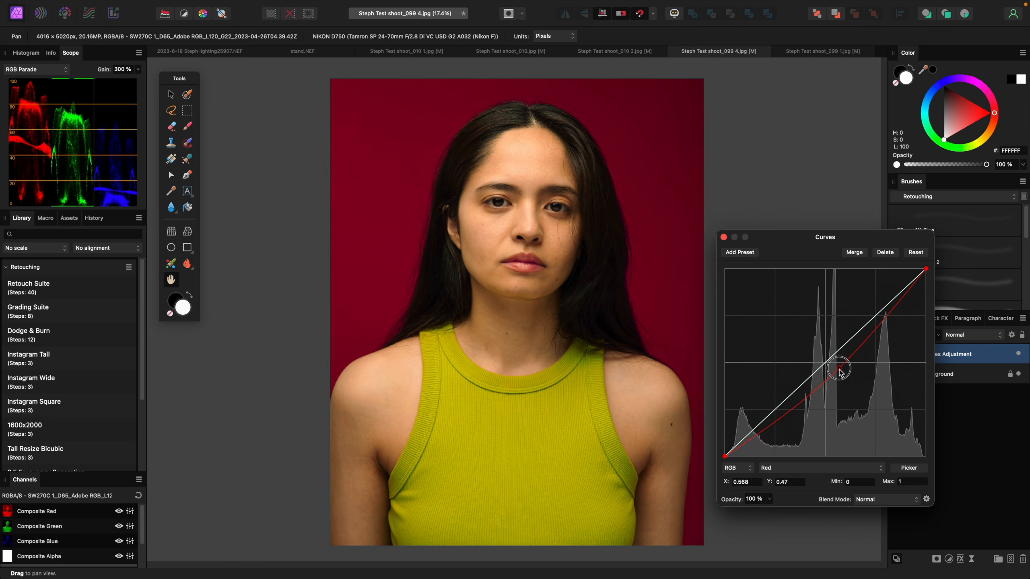
- In the Curves blue channel, raise the midtones with a point at X 0.512, Y 0.639
{"action": "left_click", "coordinate": [836, 469]}
{"action": "left_click", "coordinate": [832, 489]}
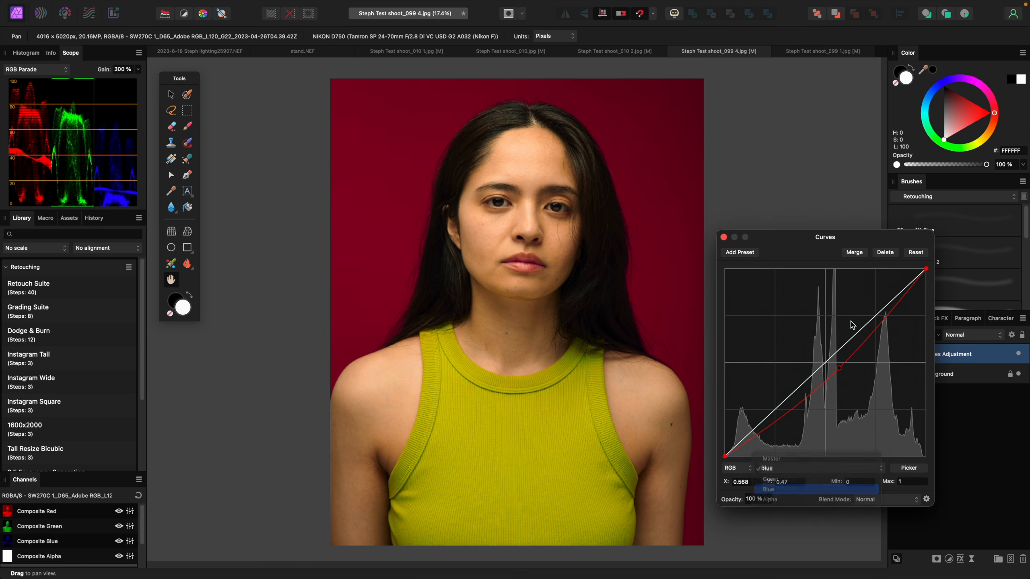
{"action": "left_click_drag", "start_coordinate": [835, 355], "coordinate": [829, 341]}
- In the Curves green channel, add a midtone point and lower it slightly to X 0.522, Y 0.505
{"action": "left_click", "coordinate": [836, 470]}
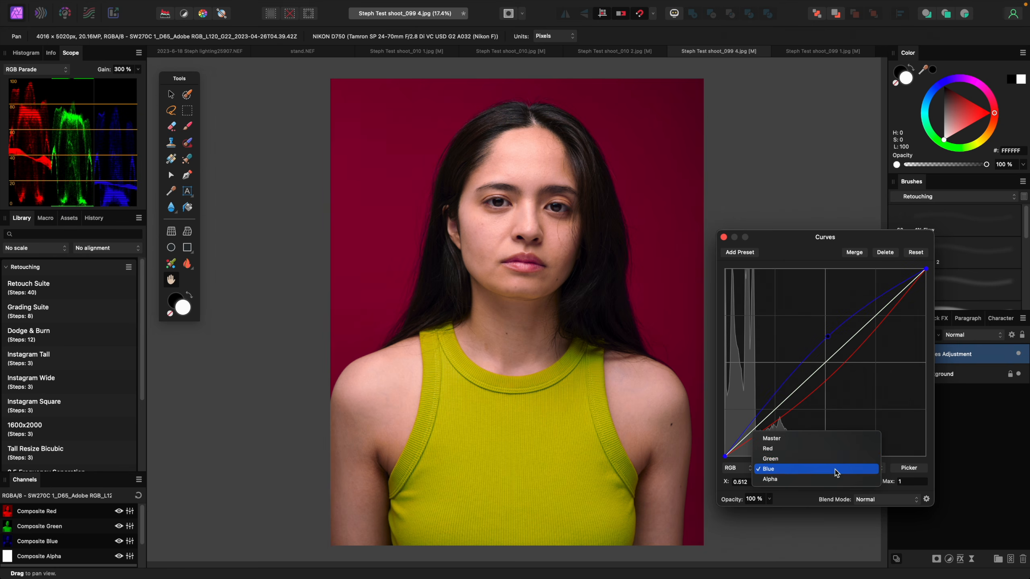
{"action": "left_click", "coordinate": [829, 459]}
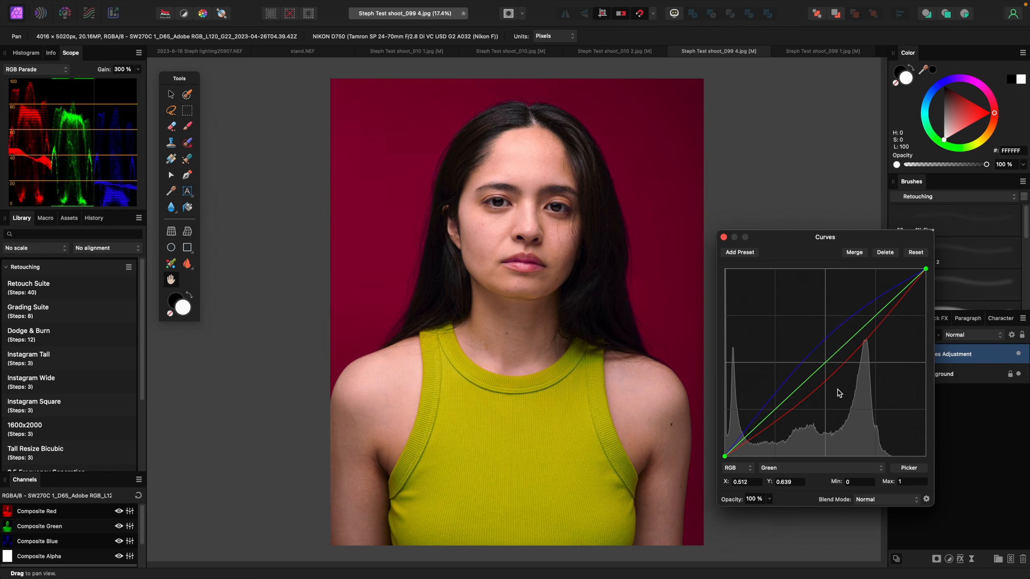
{"action": "left_click", "coordinate": [830, 360]}
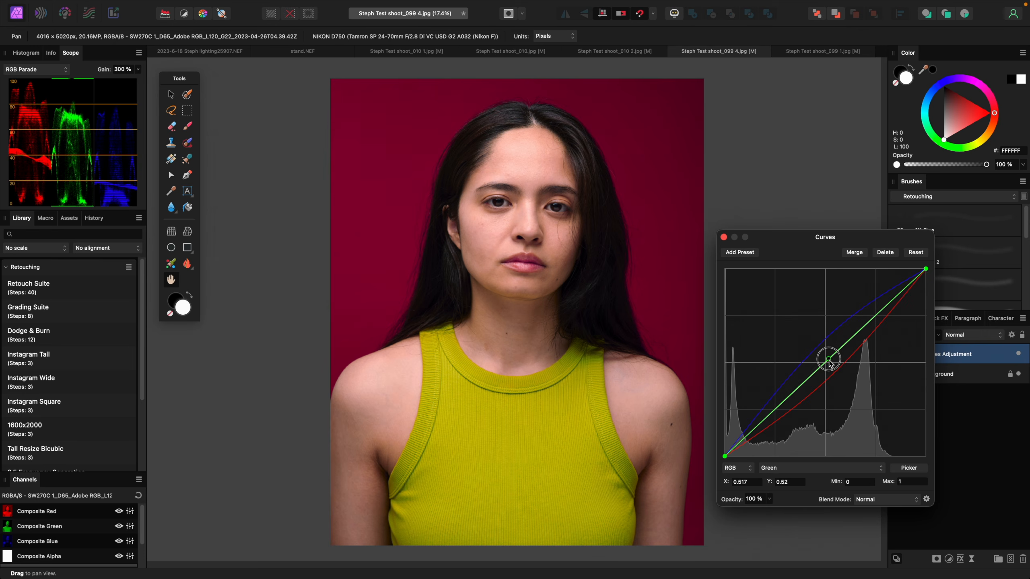
{"action": "left_click_drag", "start_coordinate": [829, 362], "coordinate": [832, 366]}
- Brighten the midtones slightly on the Curves master channel with a point at X 0.585, Y 0.615
{"action": "left_click", "coordinate": [830, 468]}
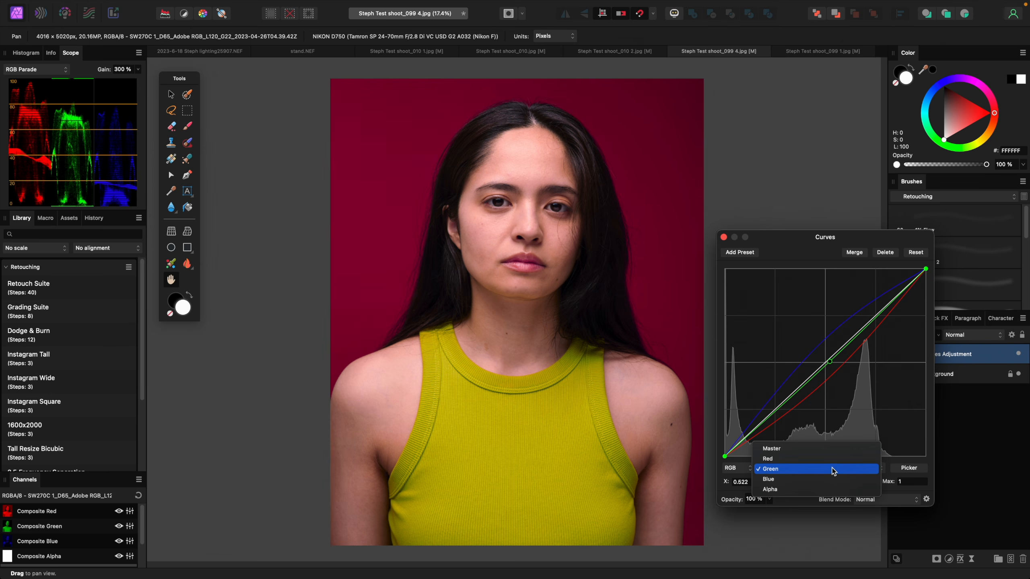
{"action": "left_click", "coordinate": [829, 448]}
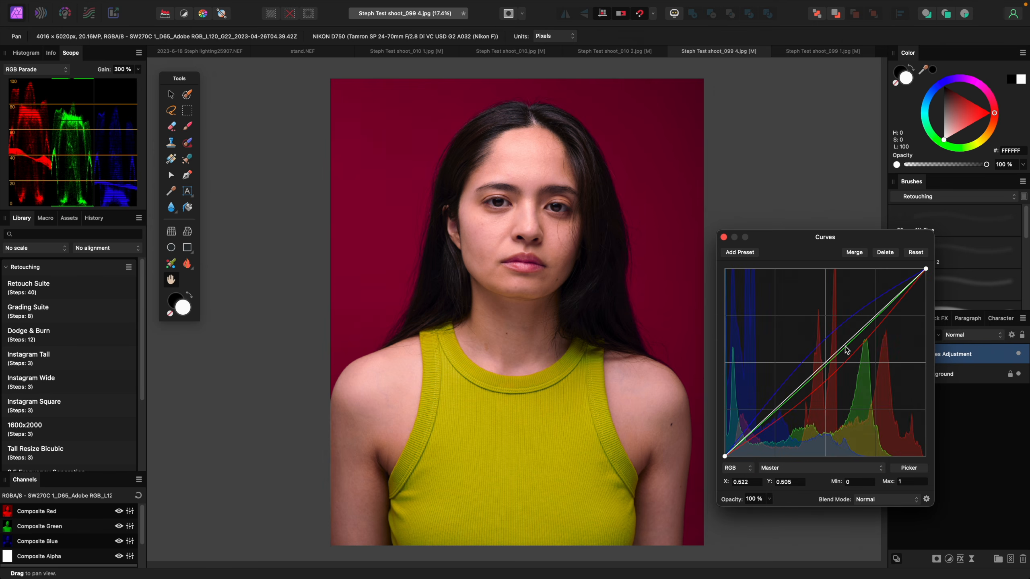
{"action": "left_click_drag", "start_coordinate": [844, 347], "coordinate": [842, 342]}
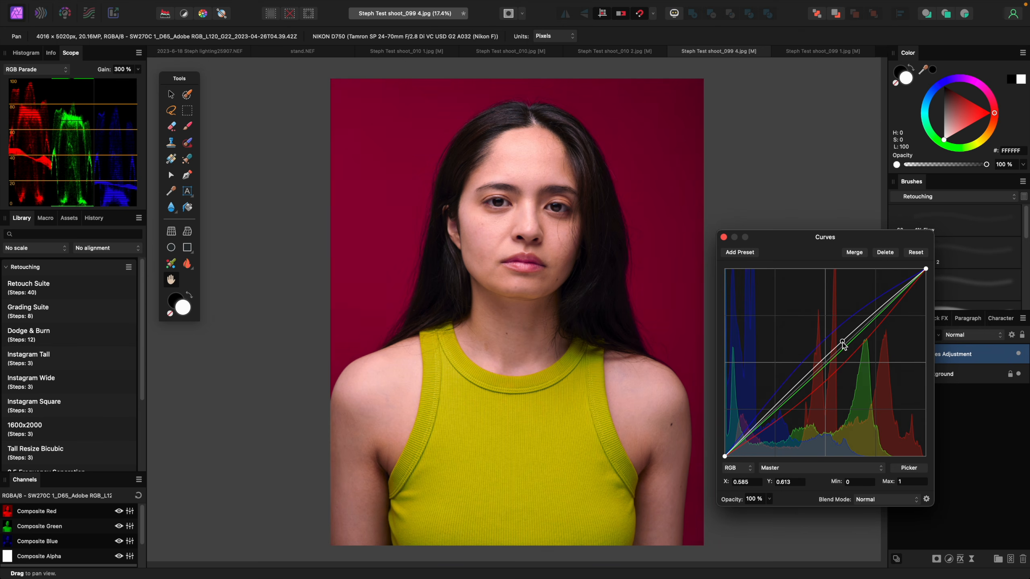
- Compare the photo with the Curves adjustment off and on, and against the portrait in the "099 1" document
{"action": "left_click", "coordinate": [1019, 354]}
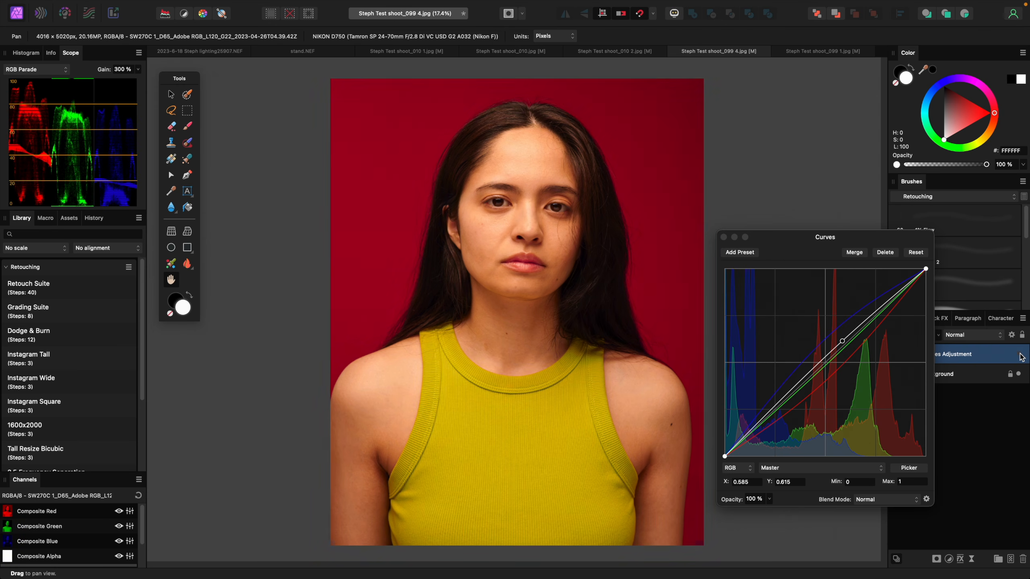
{"action": "left_click", "coordinate": [1019, 354]}
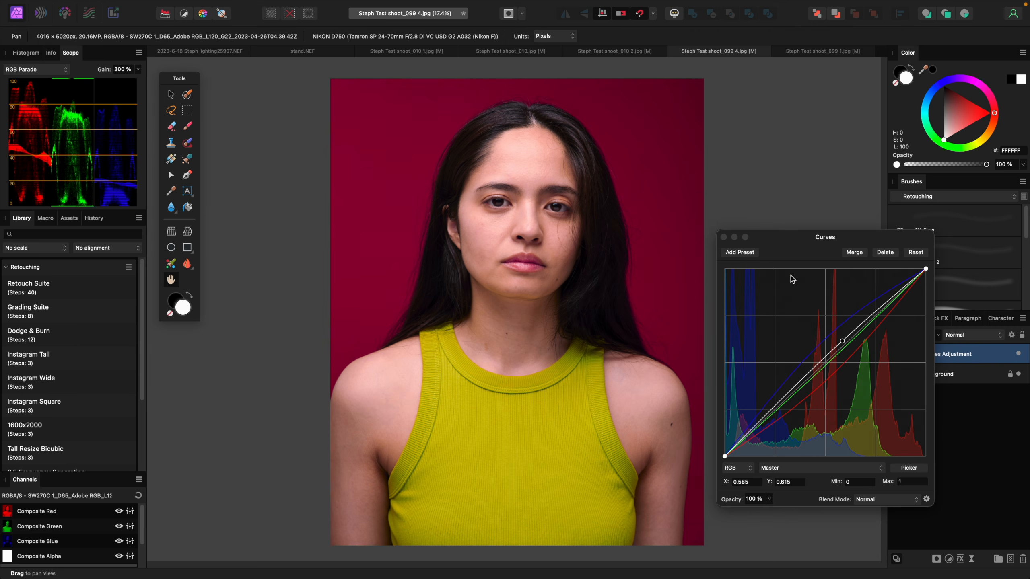
{"action": "left_click", "coordinate": [818, 55]}
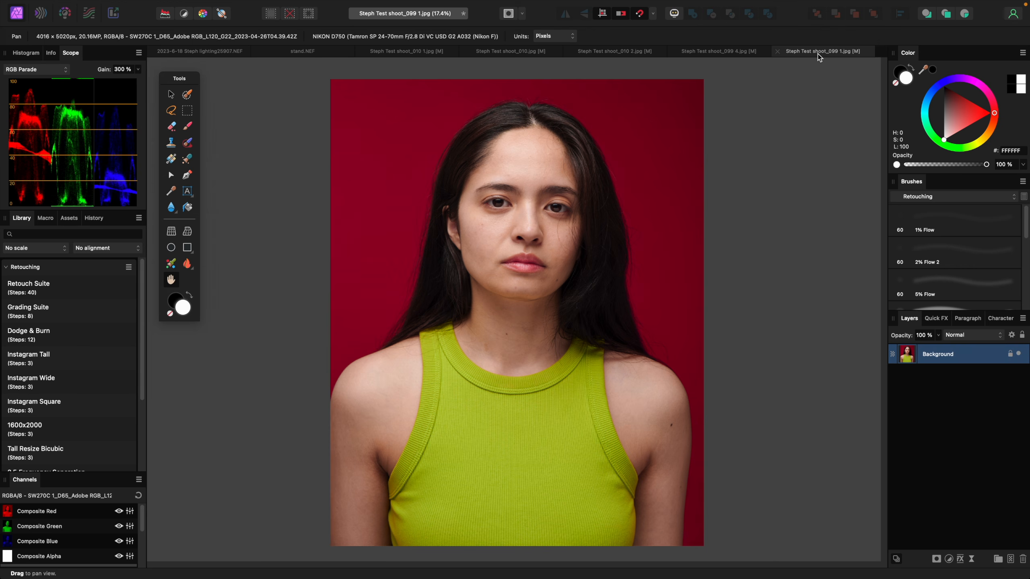
{"action": "left_click", "coordinate": [728, 53]}
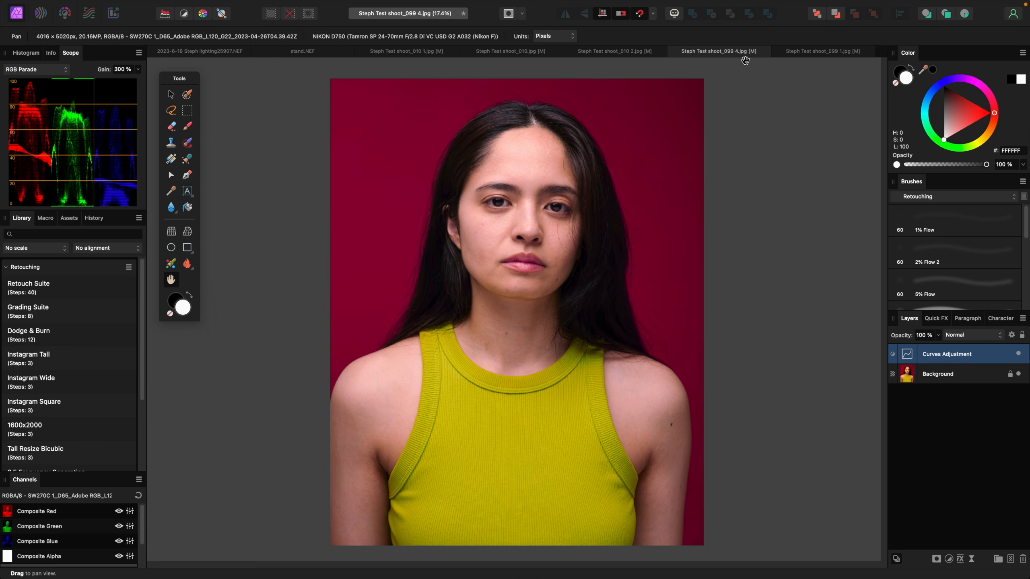
- Switch the scope to Vectorscope and add an HSL adjustment above the Curves adjustment, targeting the reds
{"action": "left_click", "coordinate": [60, 73]}
{"action": "left_click", "coordinate": [52, 94]}
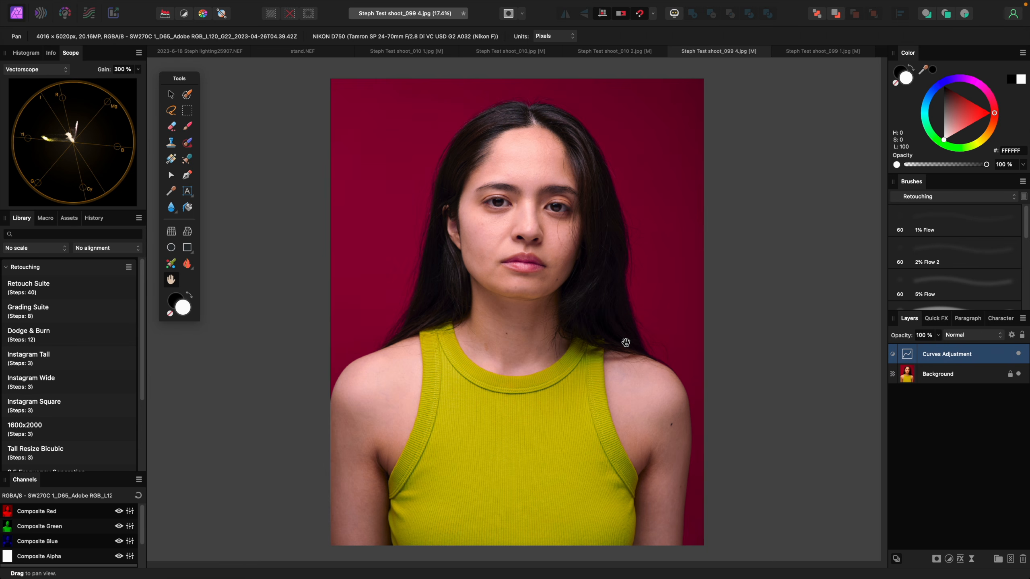
{"action": "left_click", "coordinate": [948, 560]}
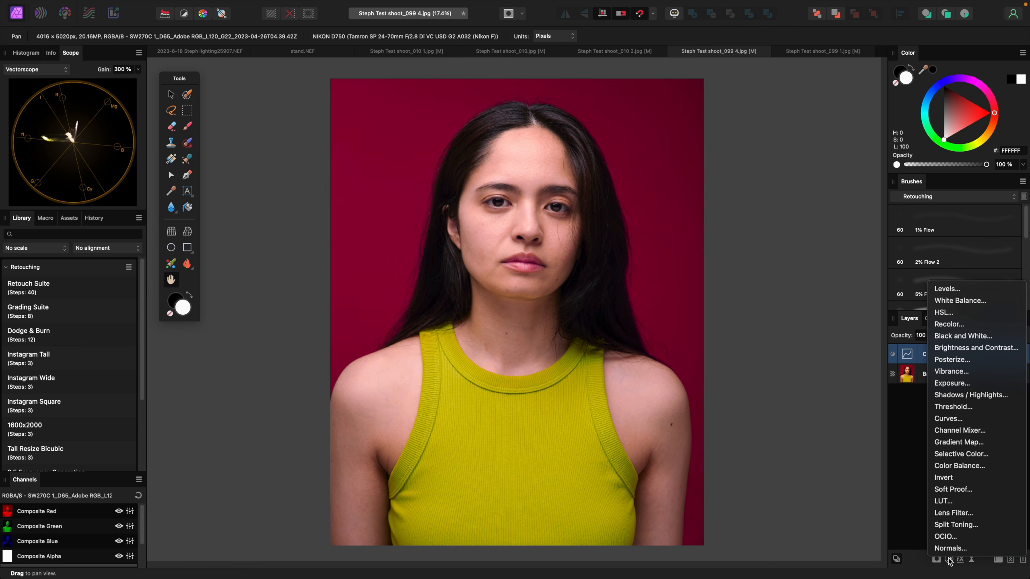
{"action": "left_click", "coordinate": [943, 313]}
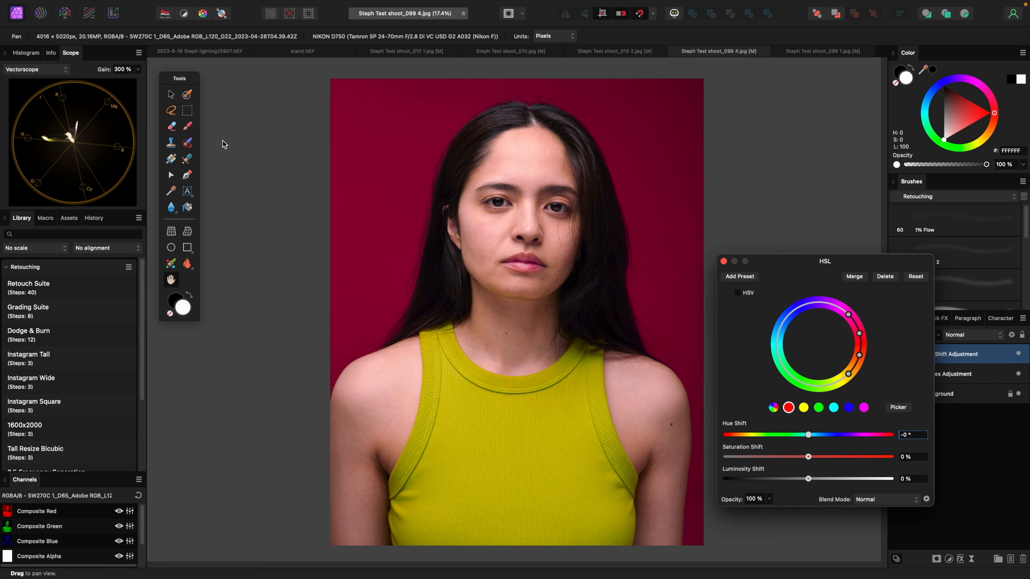
- Crop the photo to a skin patch of about 500 × 400 px on the forehead
{"action": "type", "text": "c"}
{"action": "left_click", "coordinate": [744, 179]}
{"action": "key", "text": "c"}
{"action": "left_click_drag", "start_coordinate": [704, 545], "coordinate": [529, 161]}
{"action": "key", "text": "Return"}
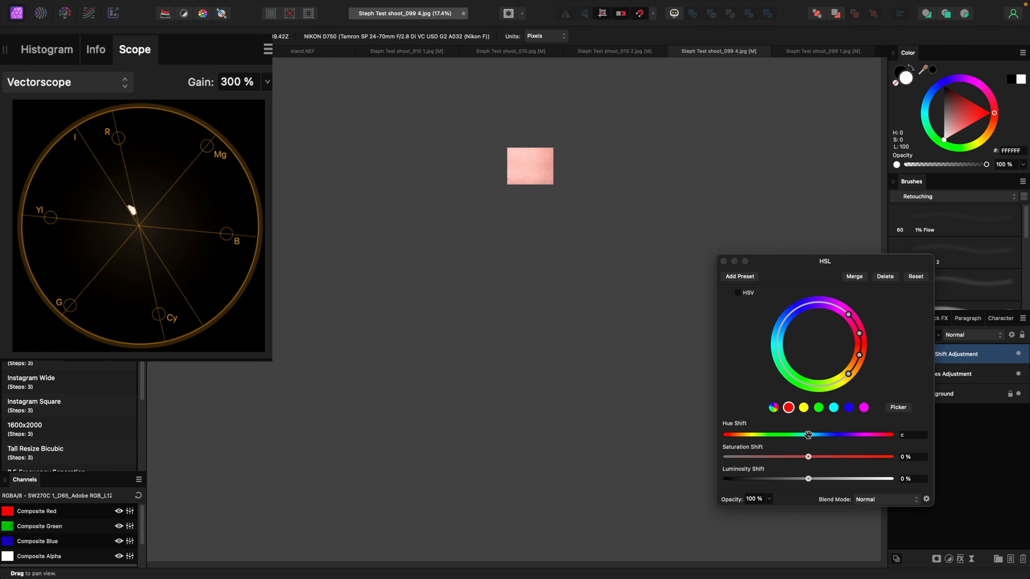
- Set the reds' hue shift to -6.3° in the HSL adjustment and unclip the canvas to restore the full portrait
{"action": "left_click_drag", "start_coordinate": [808, 435], "coordinate": [806, 437]}
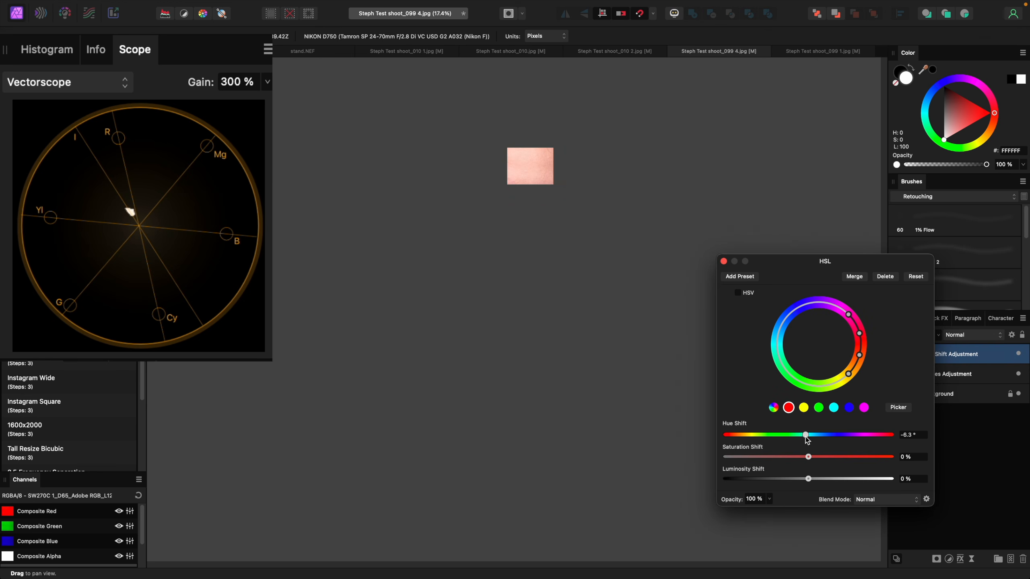
{"action": "left_click", "coordinate": [671, 310]}
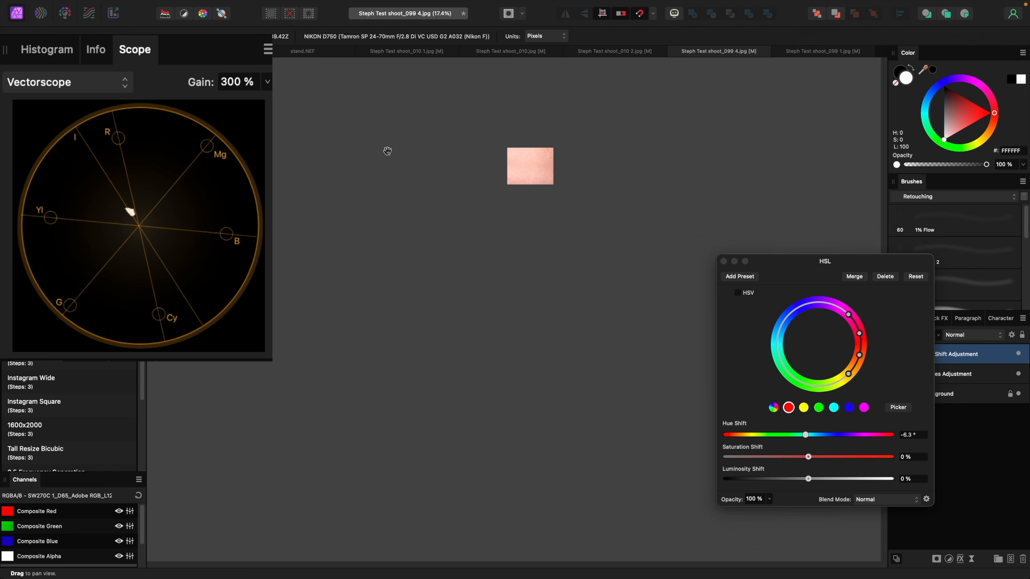
{"action": "left_click", "coordinate": [166, 6]}
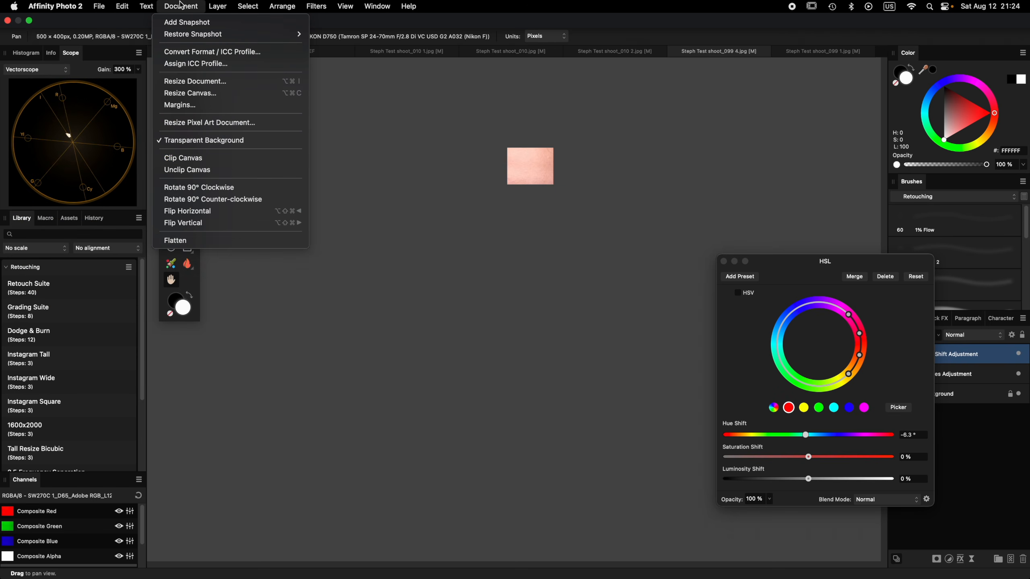
{"action": "left_click", "coordinate": [228, 169]}
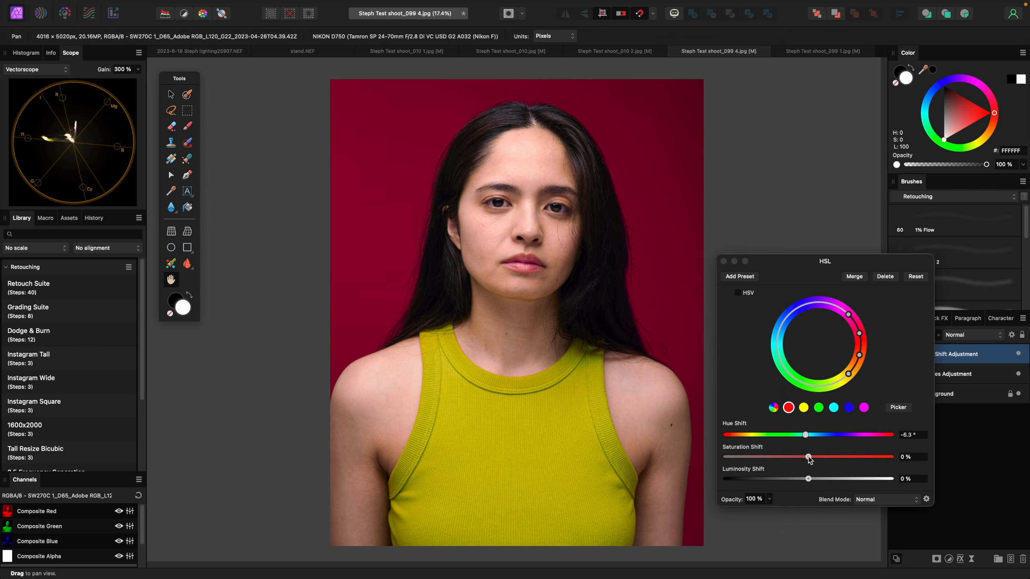
- Set the reds' saturation shift to 4% in the HSL adjustment
{"action": "left_click_drag", "start_coordinate": [809, 457], "coordinate": [812, 458]}
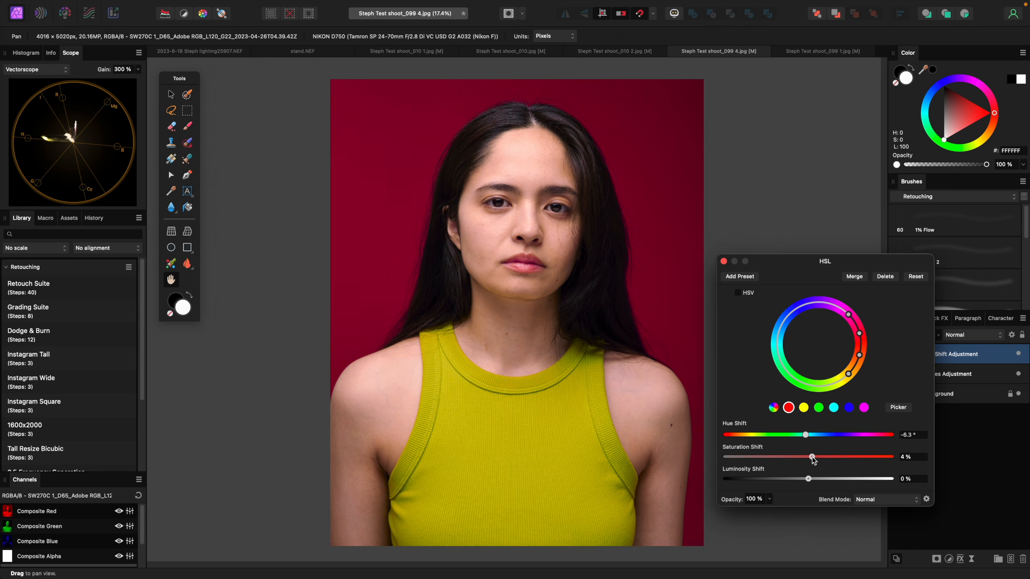
{"action": "left_click", "coordinate": [723, 261]}
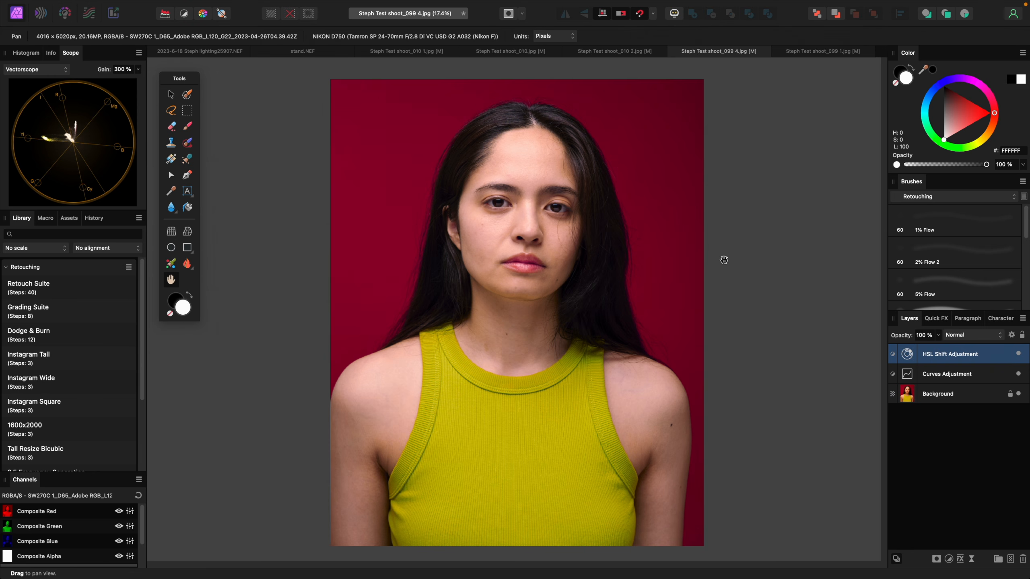
{"action": "left_click", "coordinate": [909, 356]}
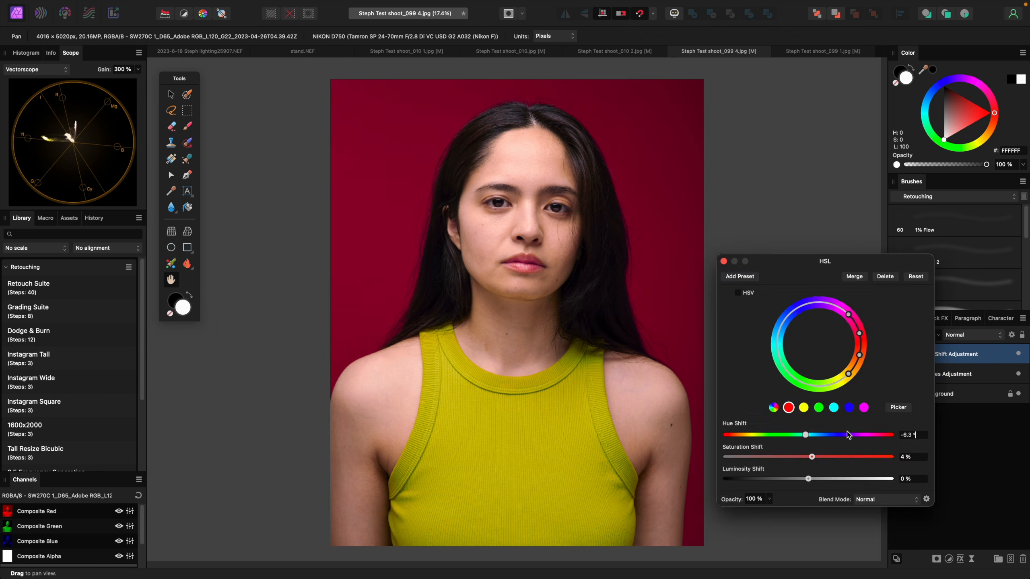
- Select both the HSL and Curves adjustments and compare the corrected photo with the portrait in the "099 1" document
{"action": "left_click", "coordinate": [1011, 374], "text": "shift"}
{"action": "left_click", "coordinate": [1019, 374]}
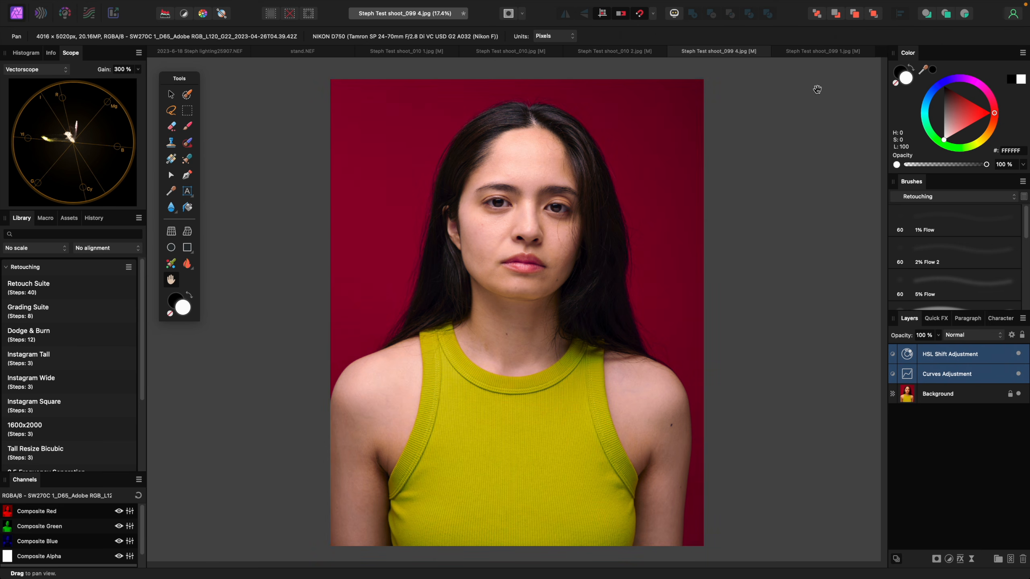
{"action": "left_click", "coordinate": [813, 56]}
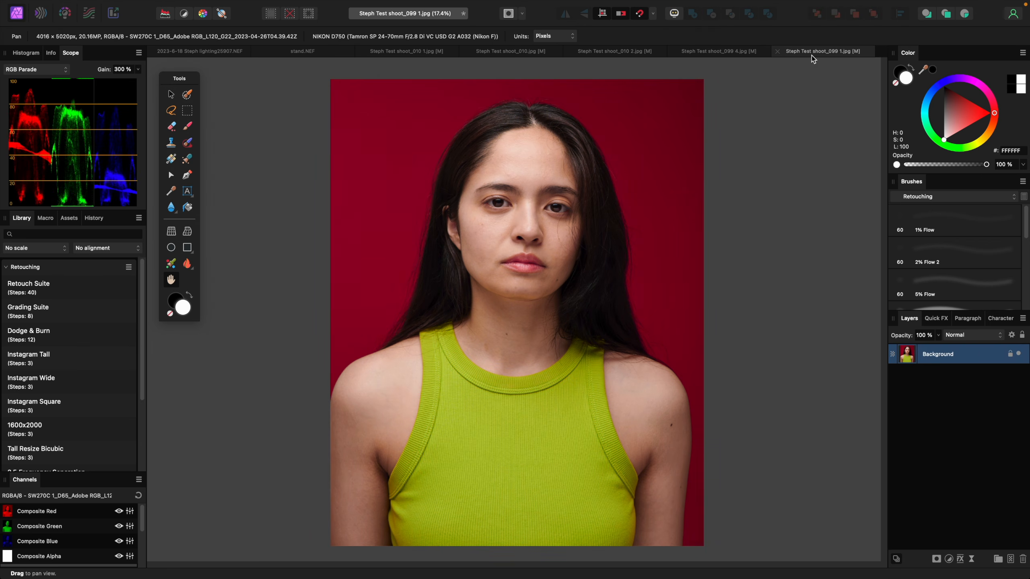
{"action": "left_click", "coordinate": [731, 53]}
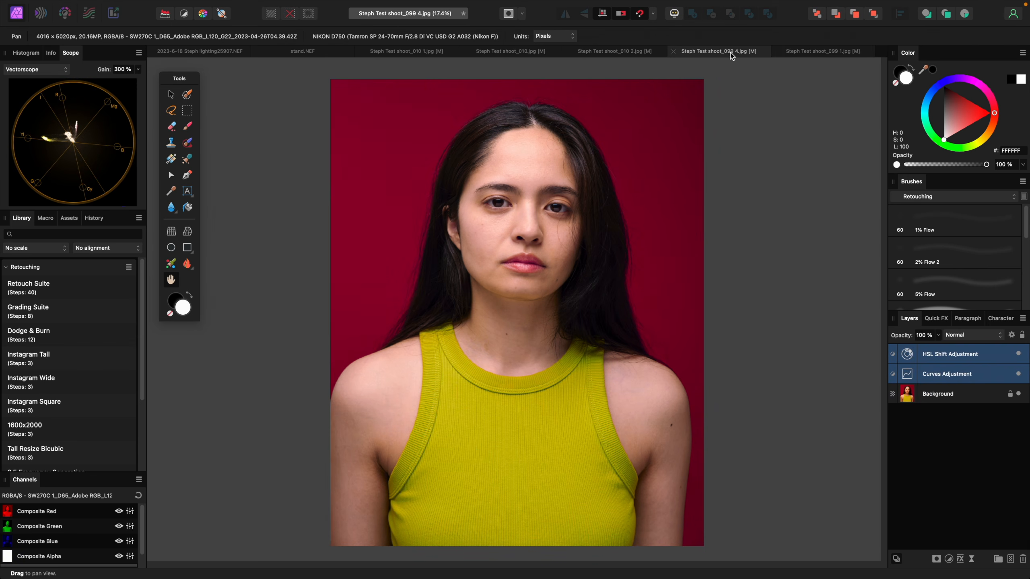
{"action": "left_click", "coordinate": [815, 54]}
{"action": "left_click", "coordinate": [732, 52]}
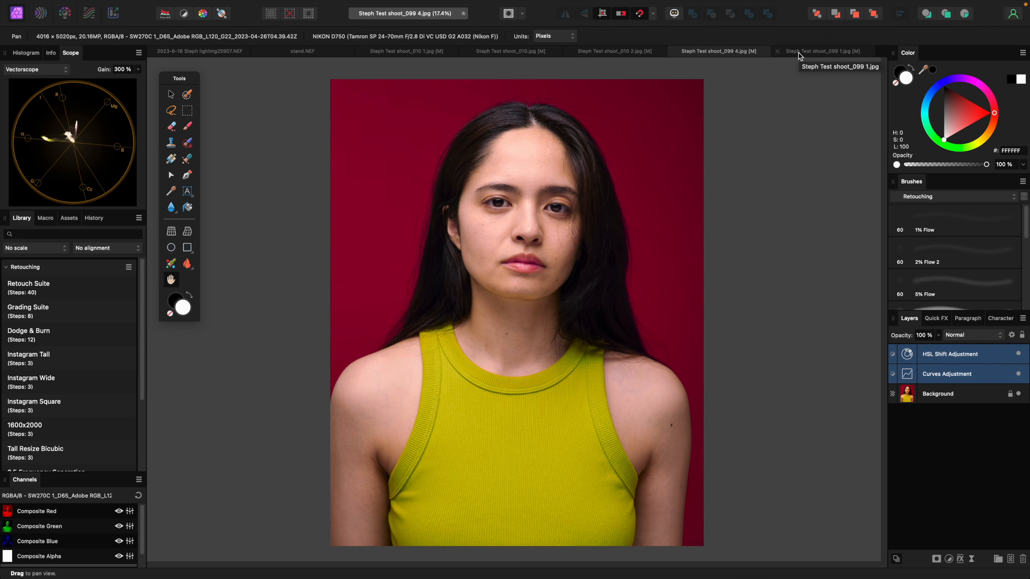
- Look at the ColorChecker RAW photo, and compare the "099 4" portrait with both adjustments off and on
{"action": "left_click", "coordinate": [186, 52]}
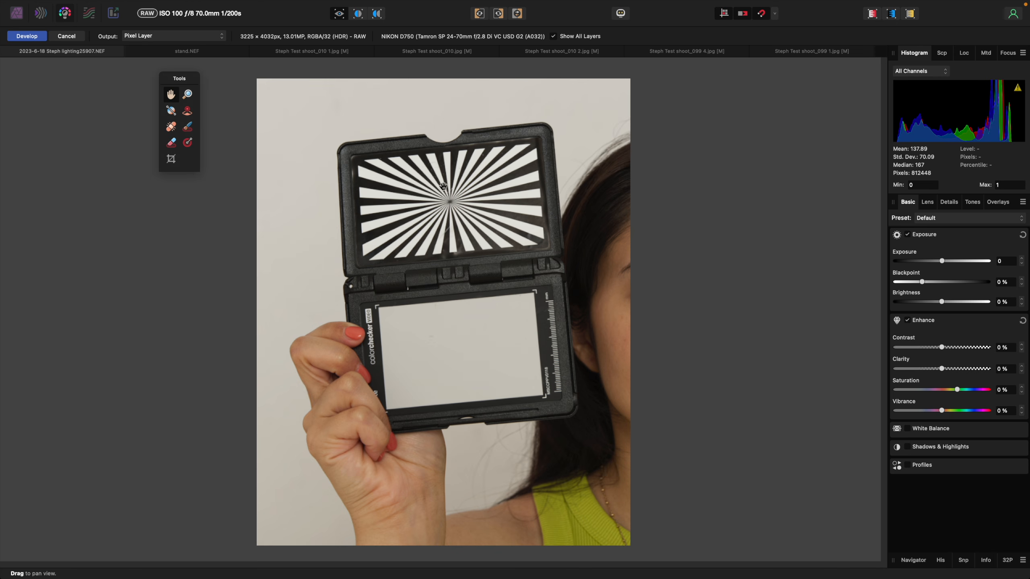
{"action": "left_click", "coordinate": [682, 54]}
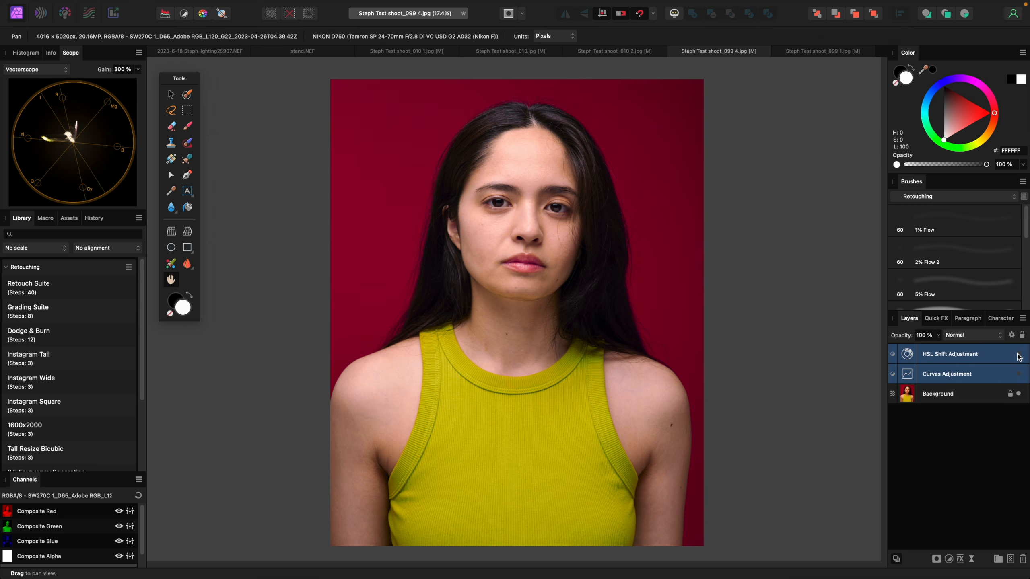
{"action": "left_click", "coordinate": [1018, 354]}
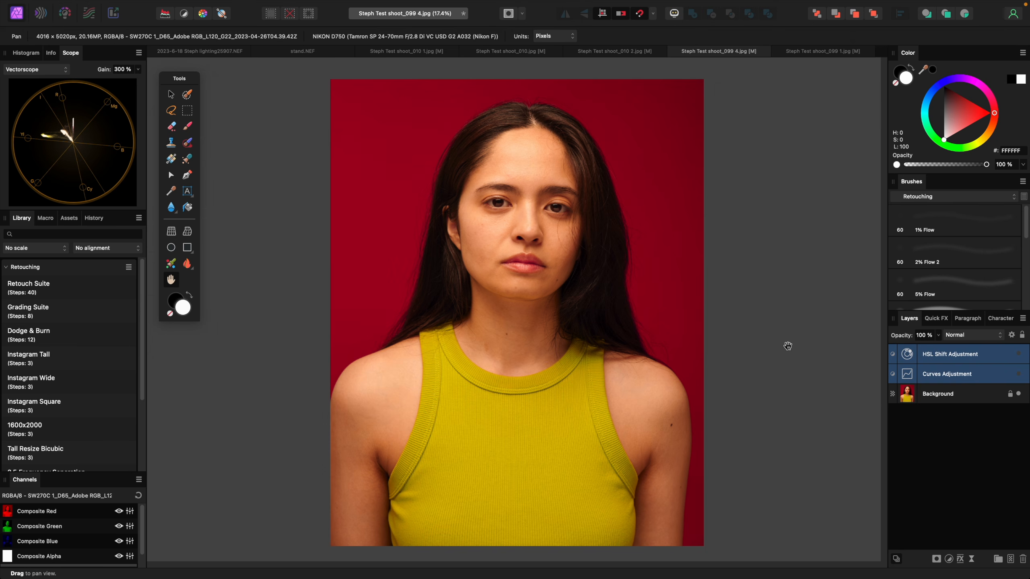
{"action": "left_click", "coordinate": [1018, 354]}
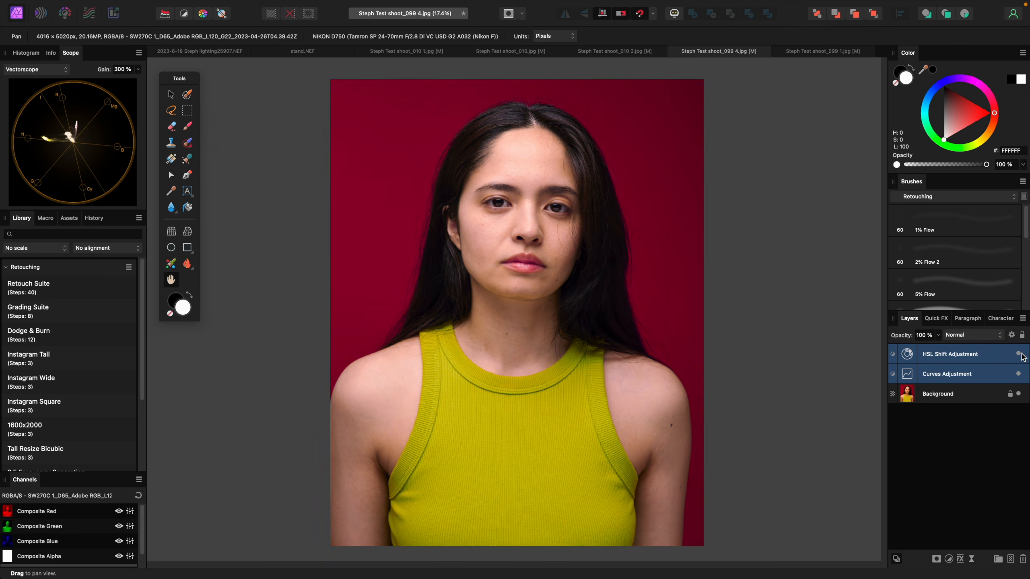